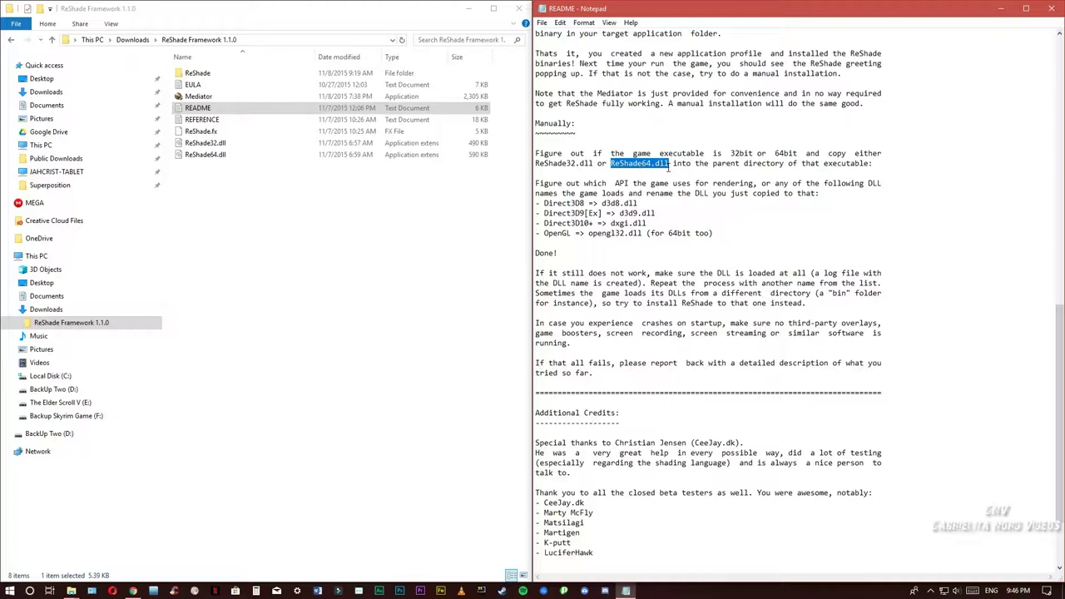
- Copy the Direct3D10+ file name dxgi.dll from the README's manual installation instructions
left_click(670, 172)
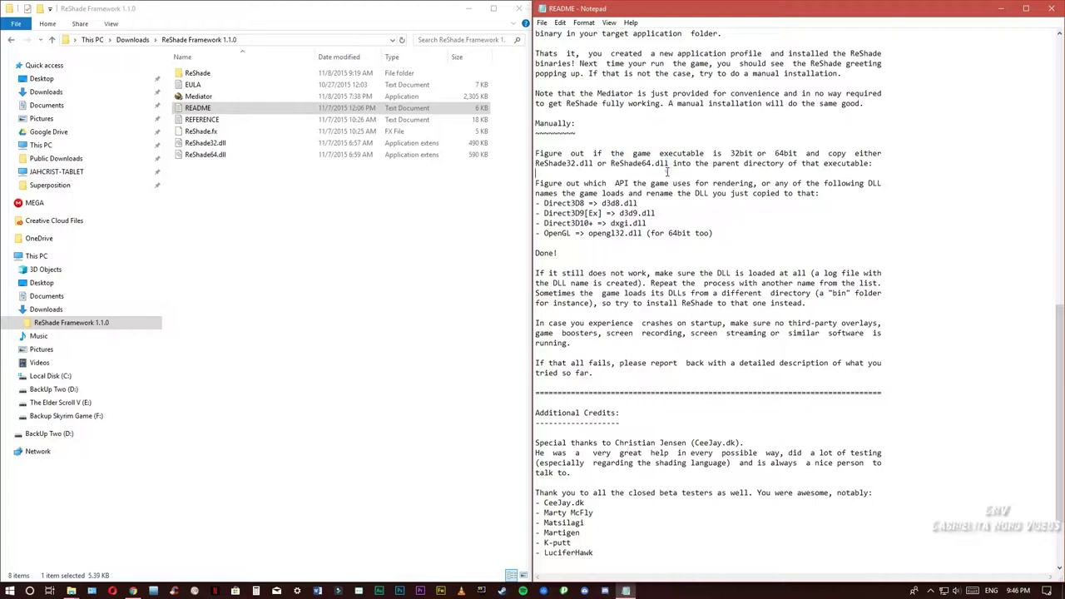
left_click(206, 156)
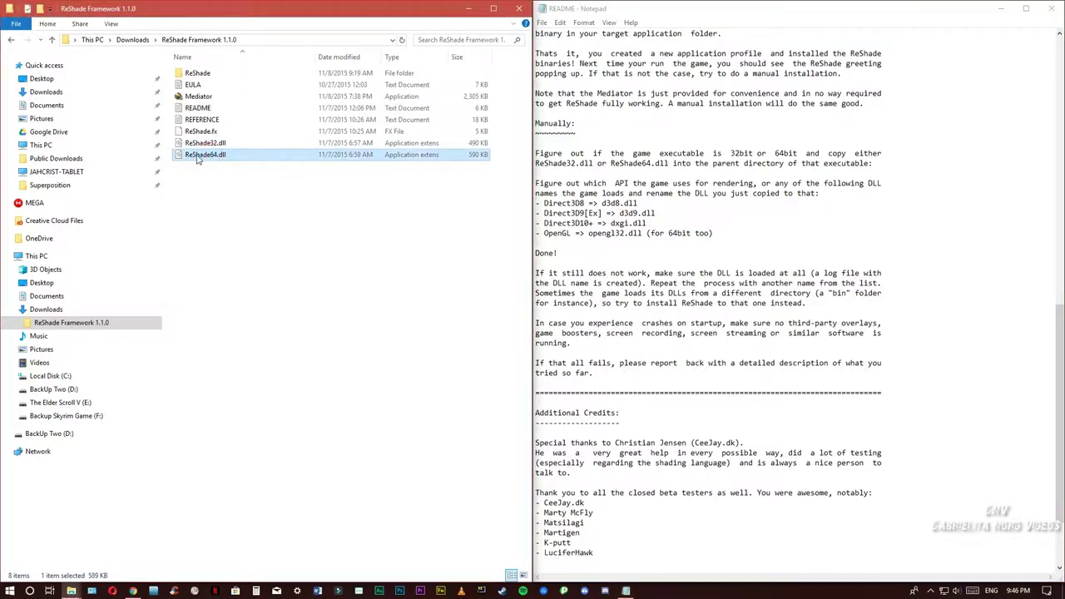
left_click(628, 233)
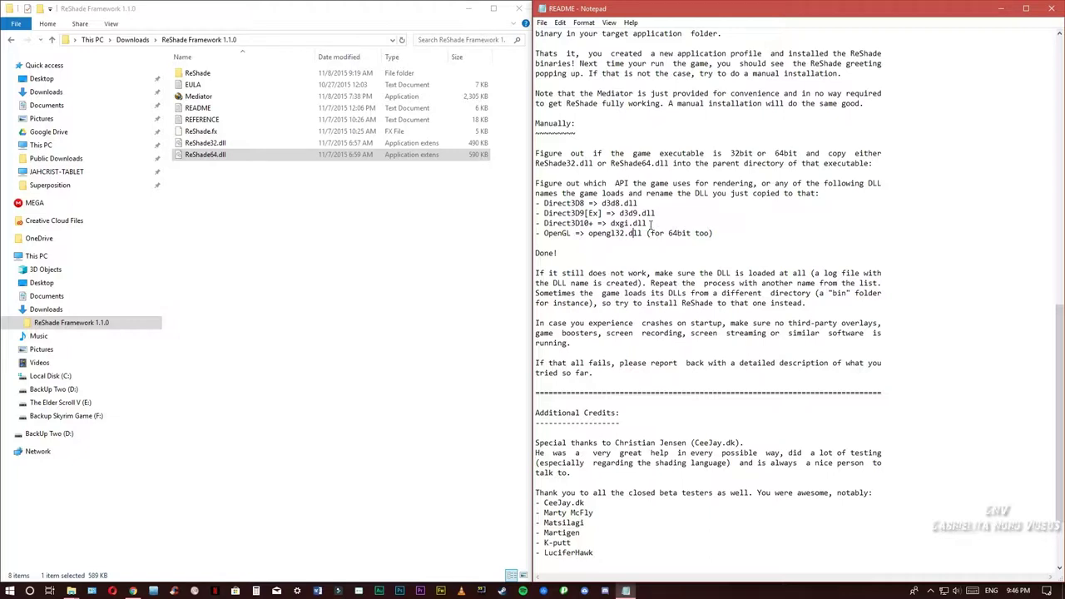
left_click_drag(649, 223, 611, 224)
right_click(624, 224)
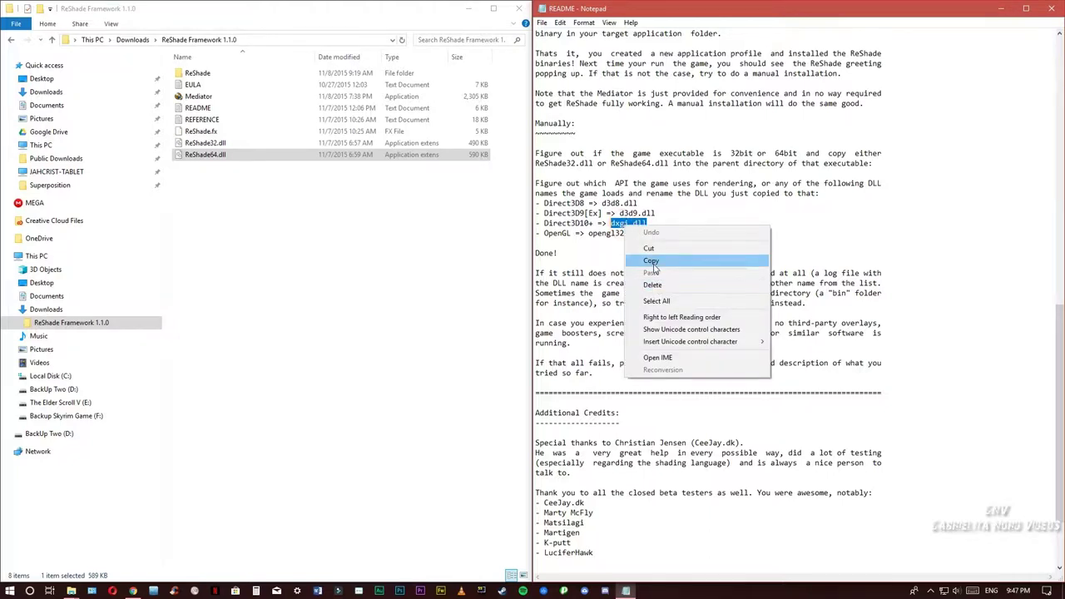
left_click(652, 262)
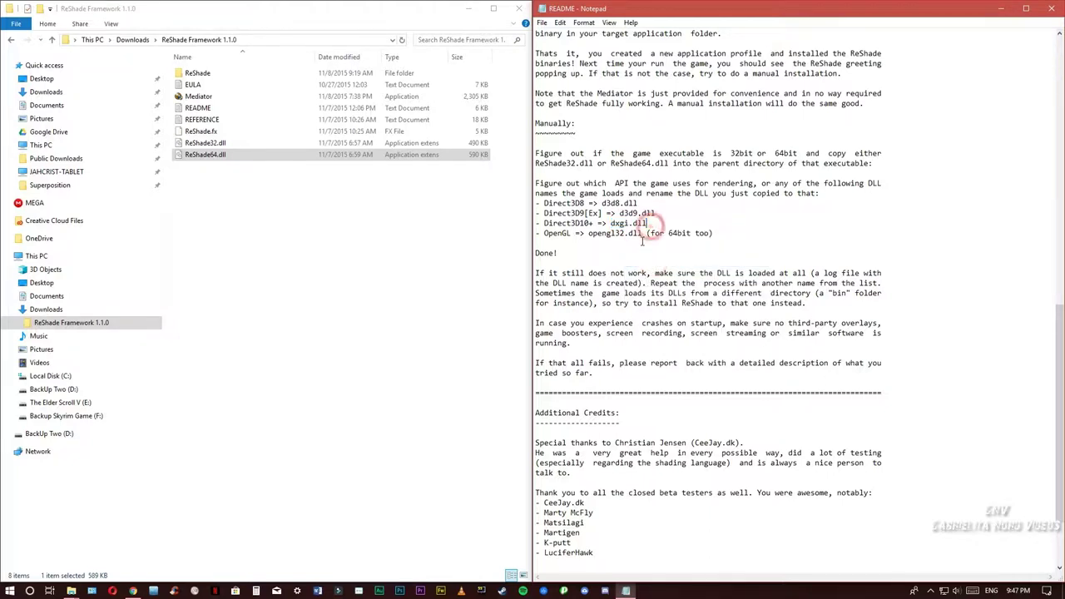
- Rename ReShade64.dll in the ReShade Framework 1.1.0 folder to dxgi.dll using the copied name
left_click(205, 159)
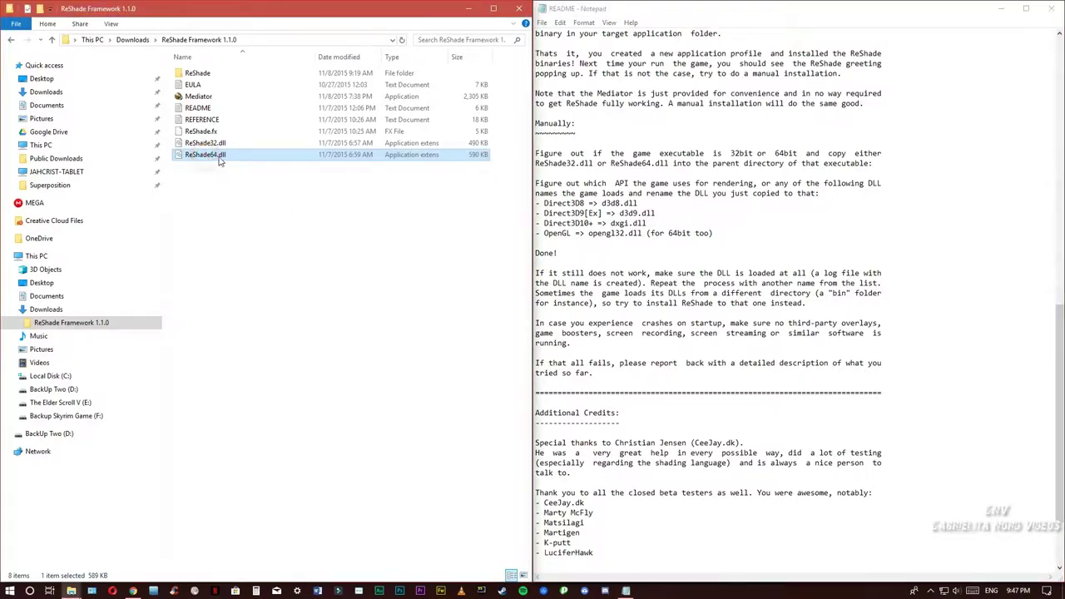
left_click(221, 162)
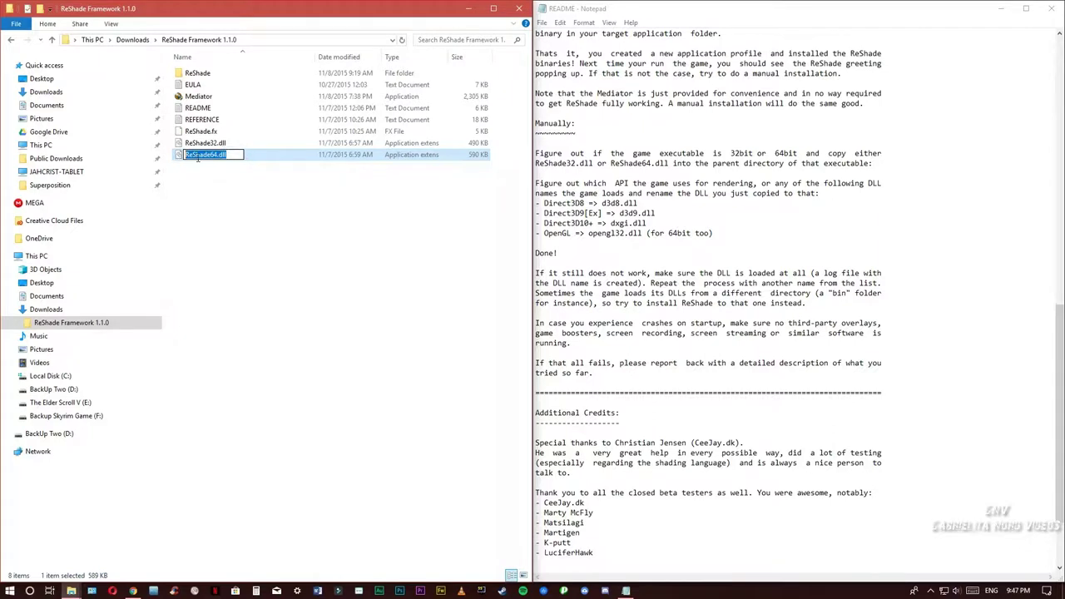
right_click(198, 159)
left_click(236, 205)
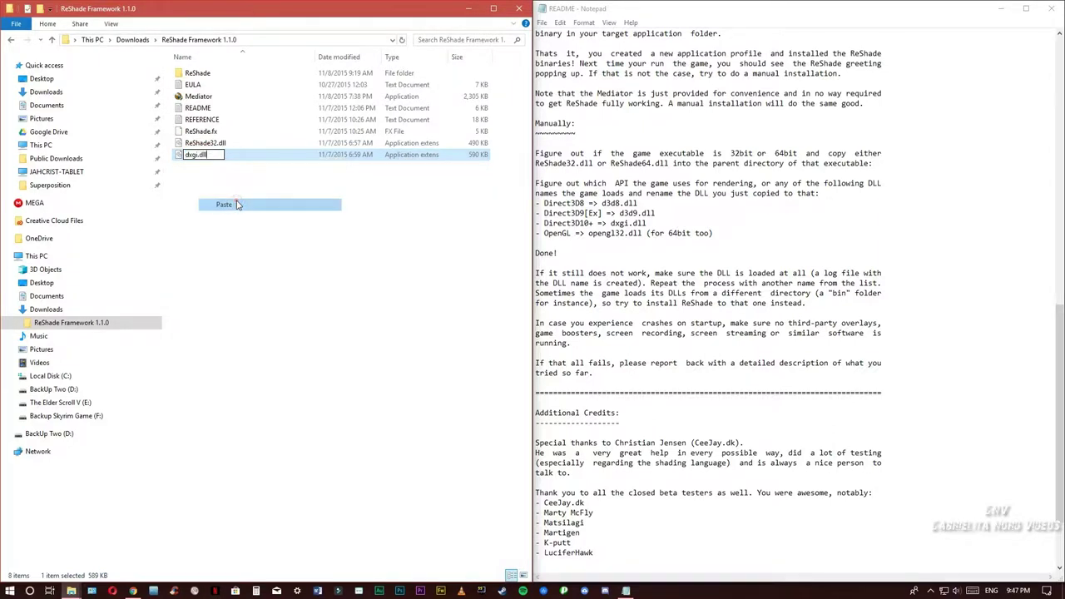
left_click(236, 205)
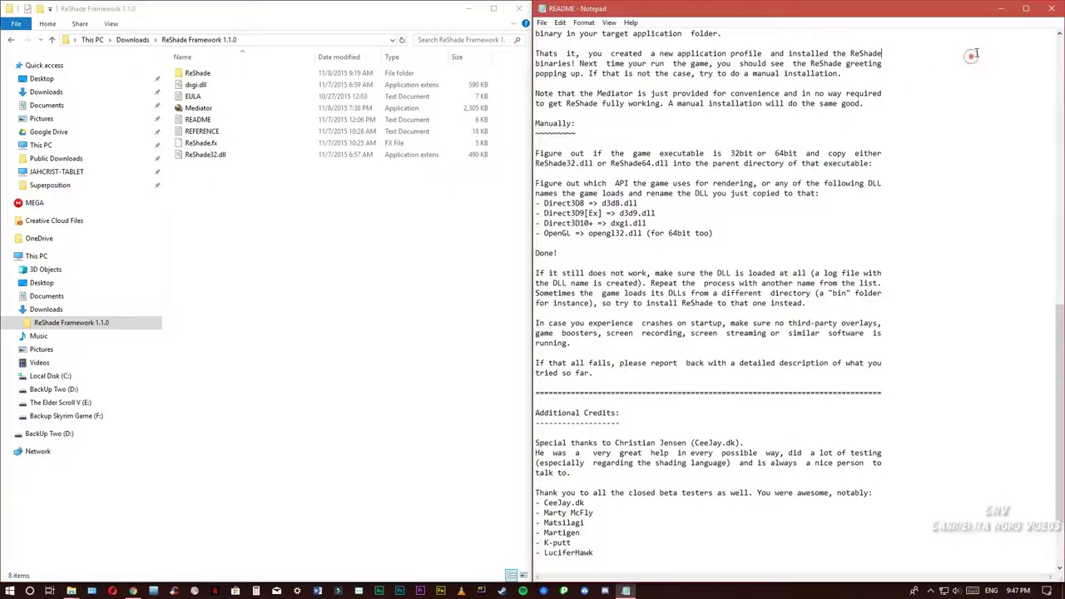
- Close the README and bring up the Fallout 4 game folder beside the ReShade Framework folder
left_click(1046, 8)
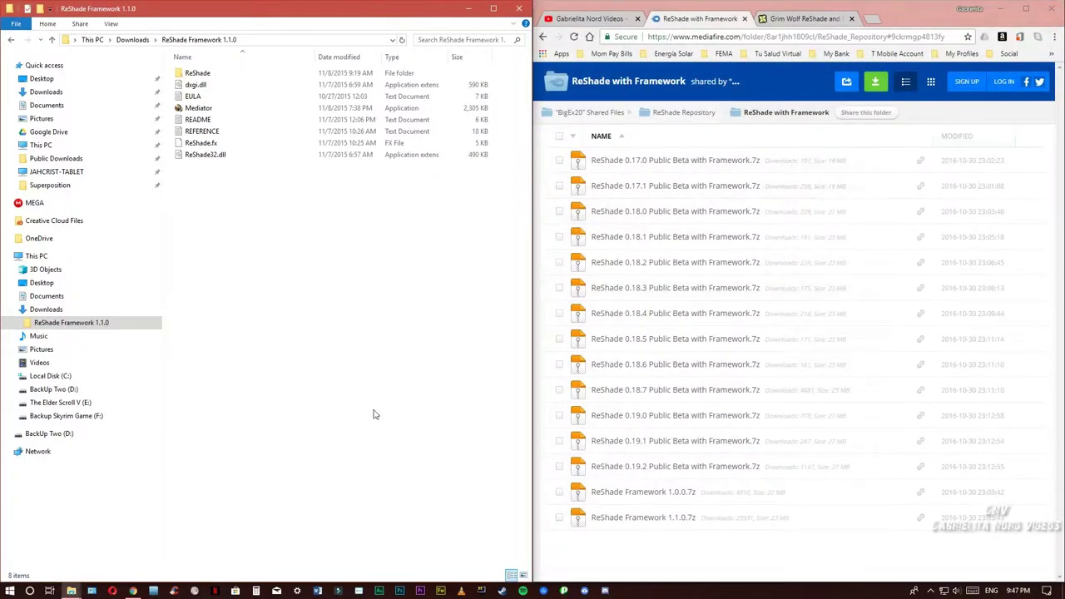
left_click(71, 591)
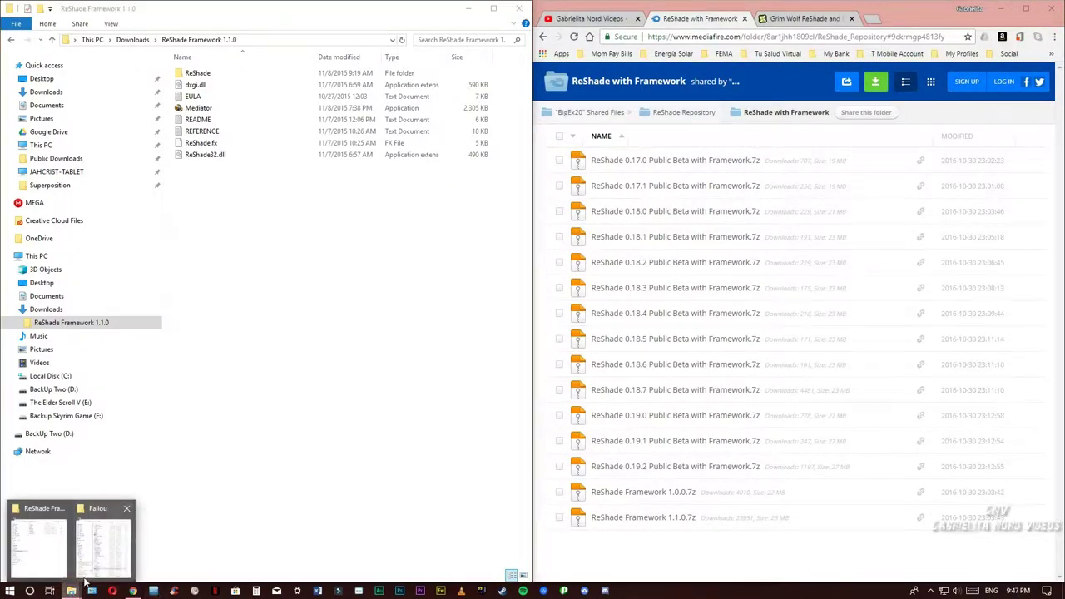
left_click(101, 566)
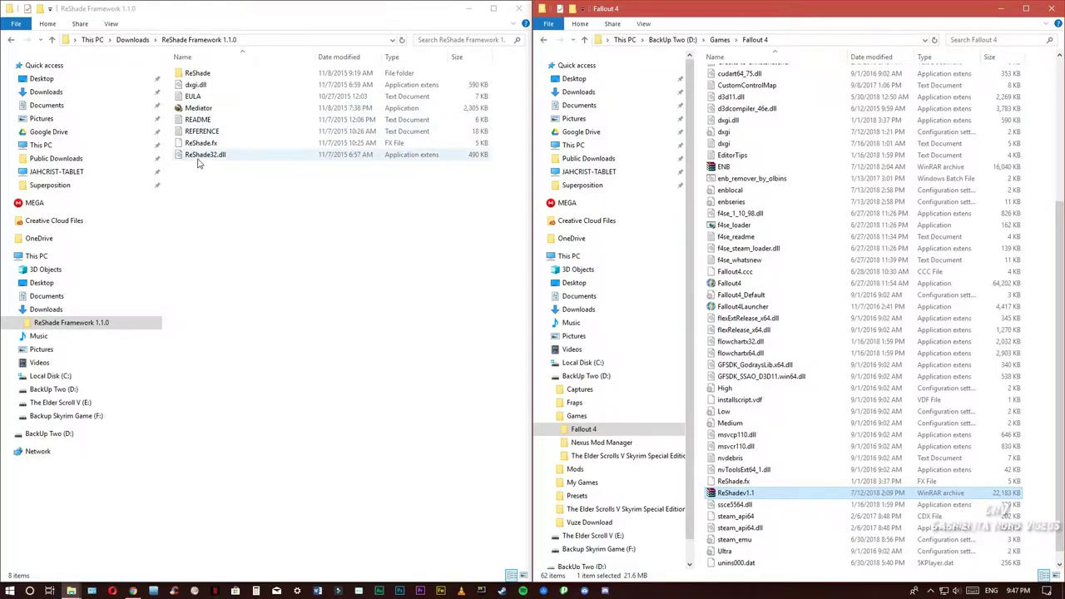
- Select the ReShade folder, dxgi.dll and ReShade.fx together in the ReShade Framework 1.1.0 folder
left_click(198, 74)
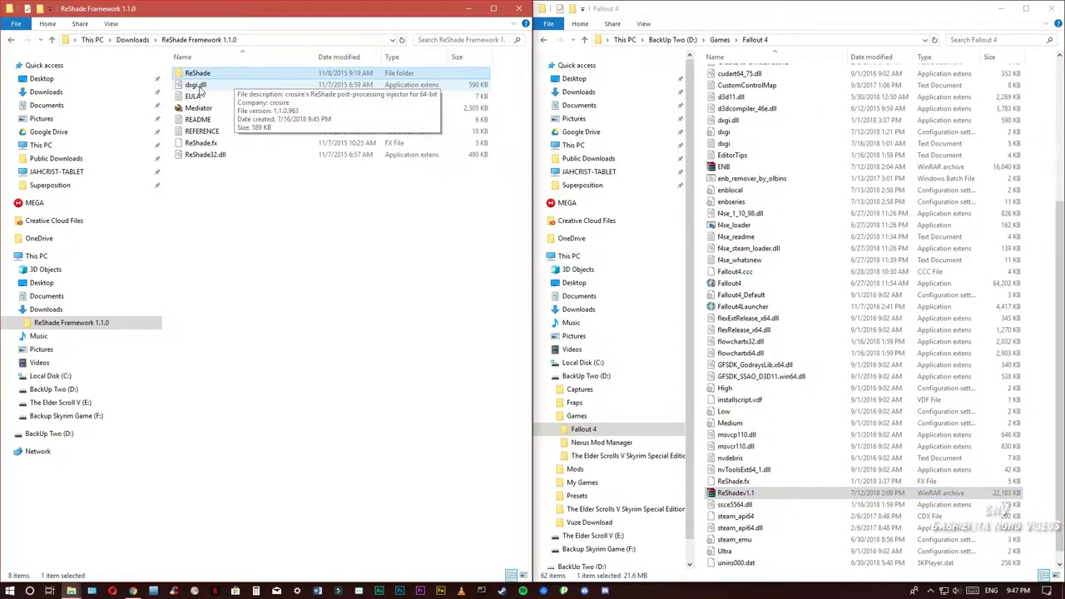
left_click(198, 86, "ctrl")
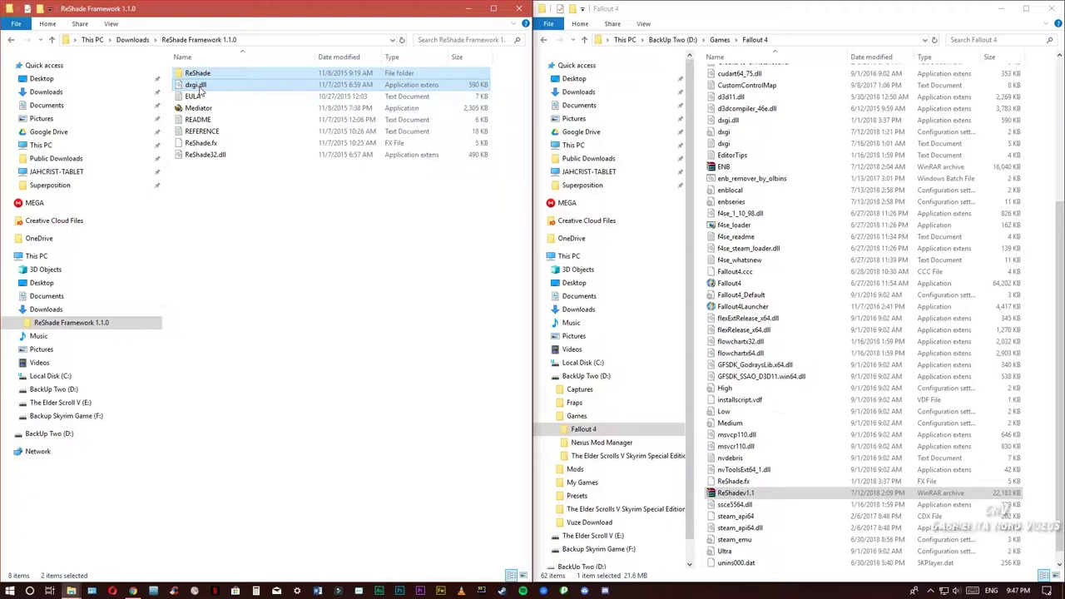
left_click(199, 145, "ctrl")
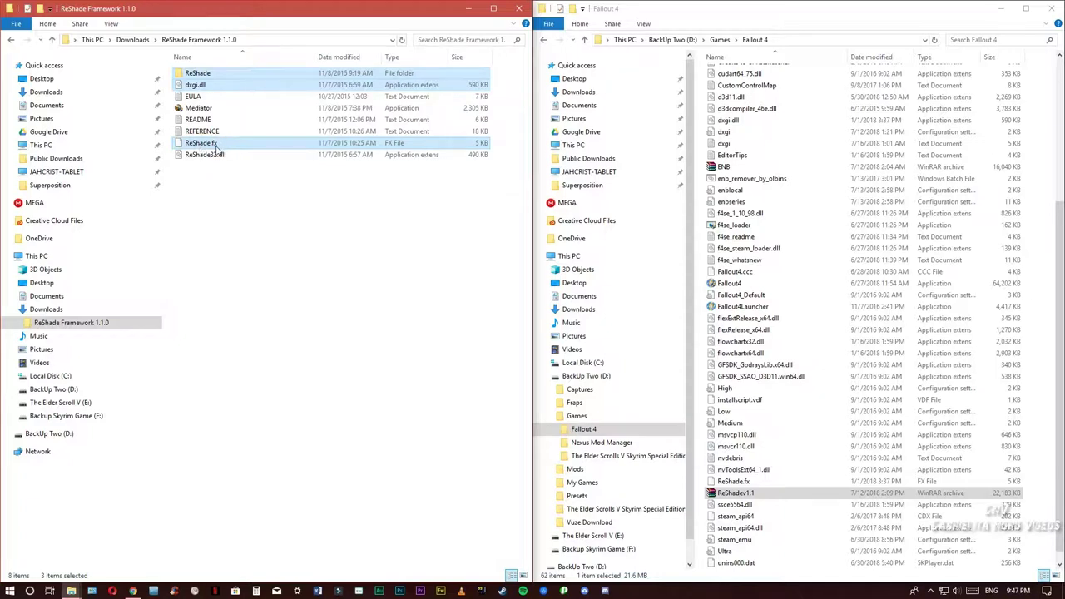
left_click_drag(198, 79, 311, 213)
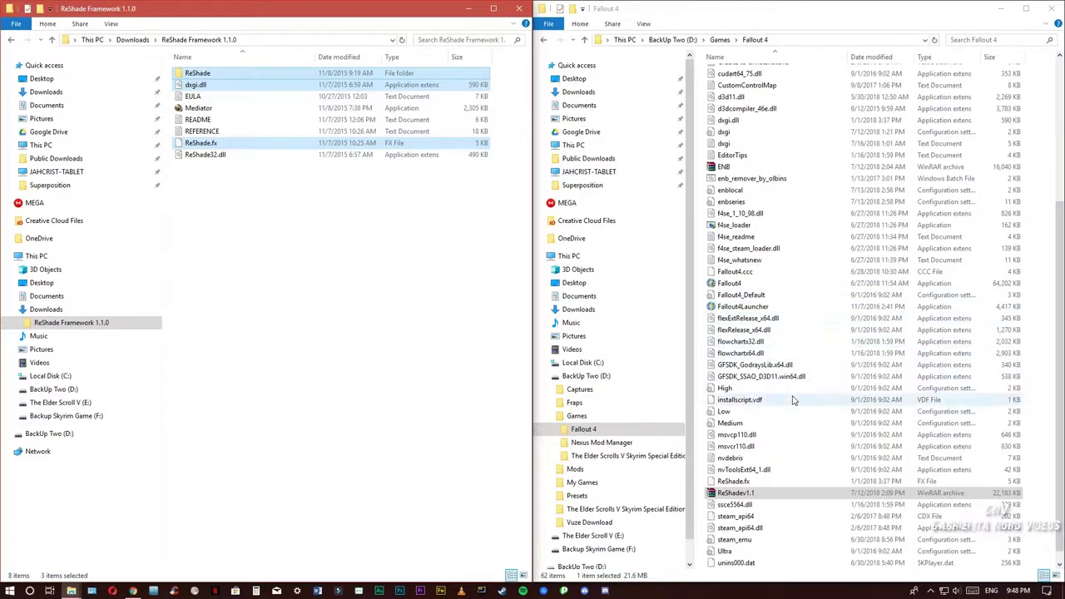
- Check the Fallout 4 folder for the ReShade folder, dxgi.dll and ReShade.fx
scroll(789, 391, "up", 6)
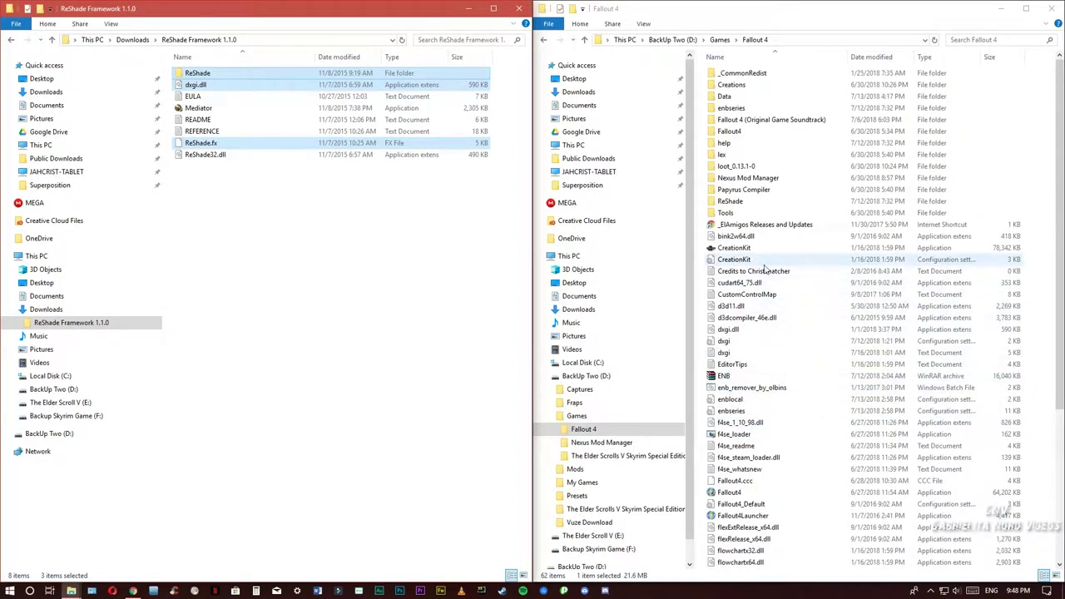
left_click(739, 202)
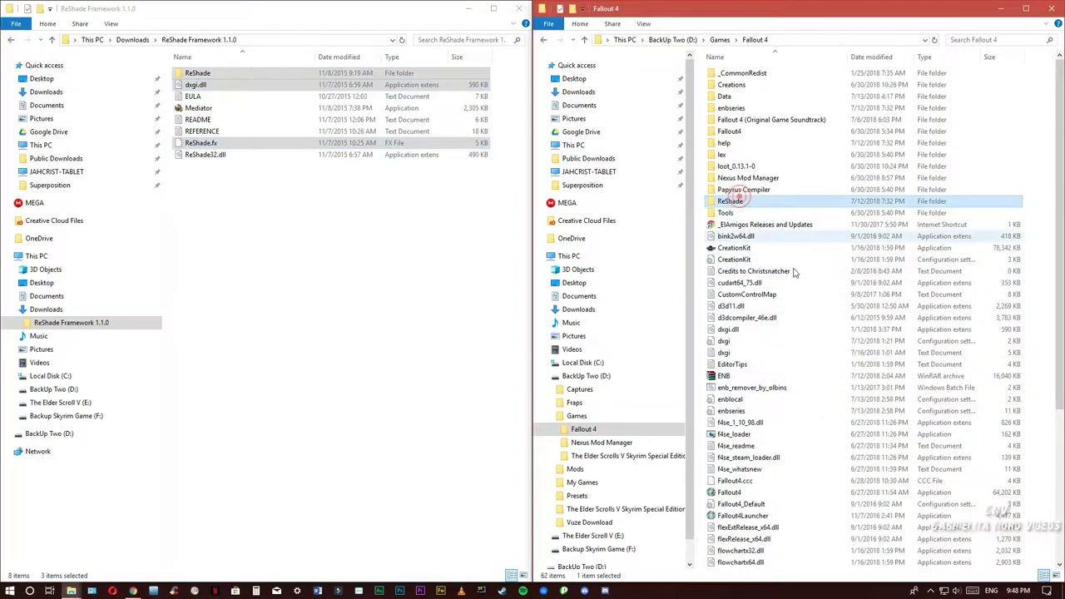
left_click(736, 331)
scroll(789, 366, "down", 2)
scroll(788, 366, "down", 4)
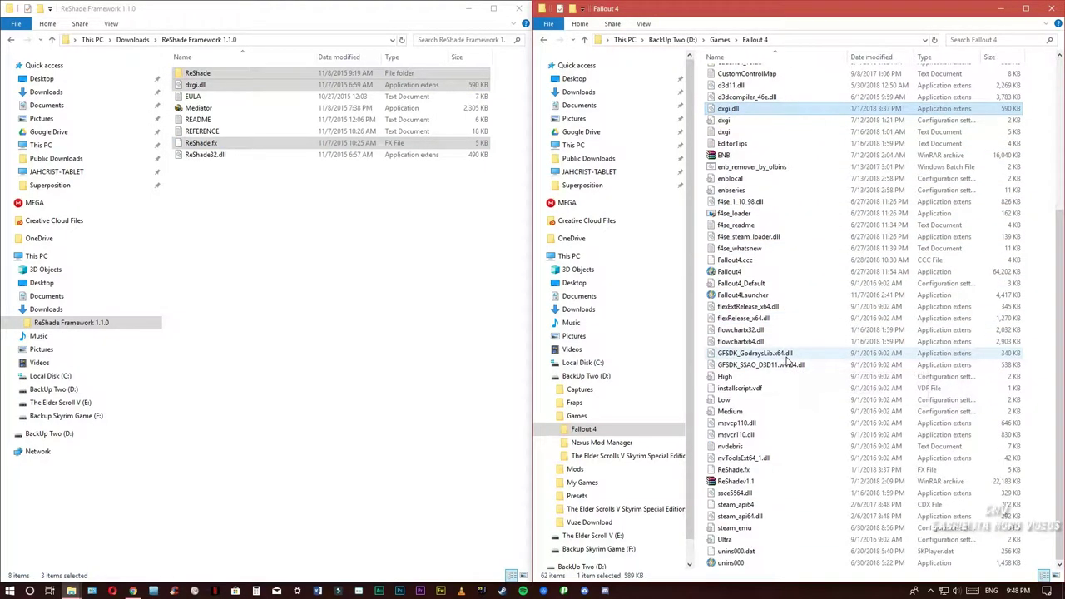
scroll(786, 357, "up", 1)
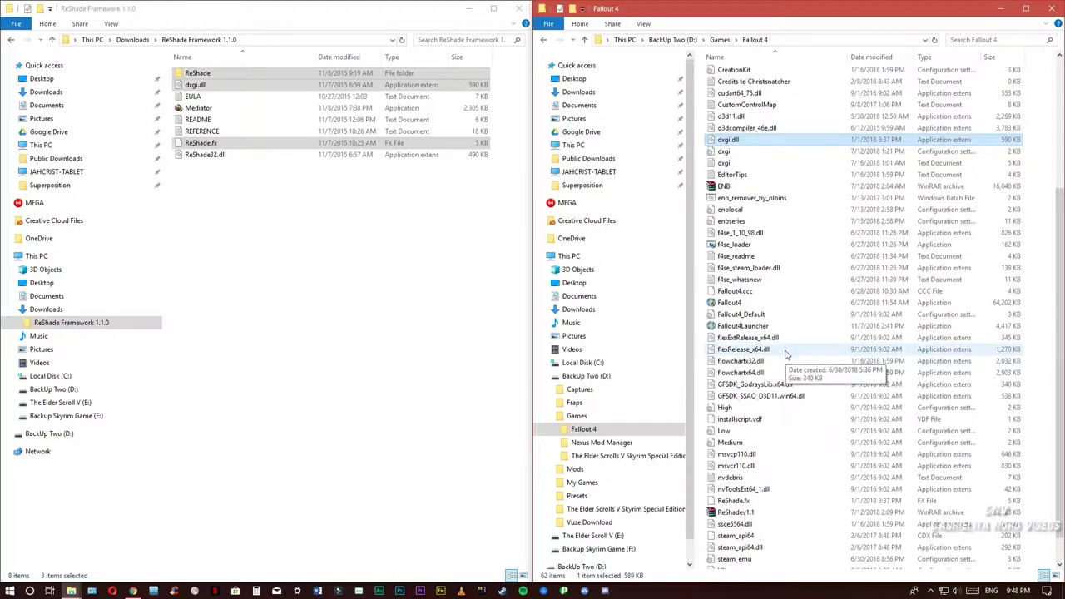
scroll(782, 358, "up", 5)
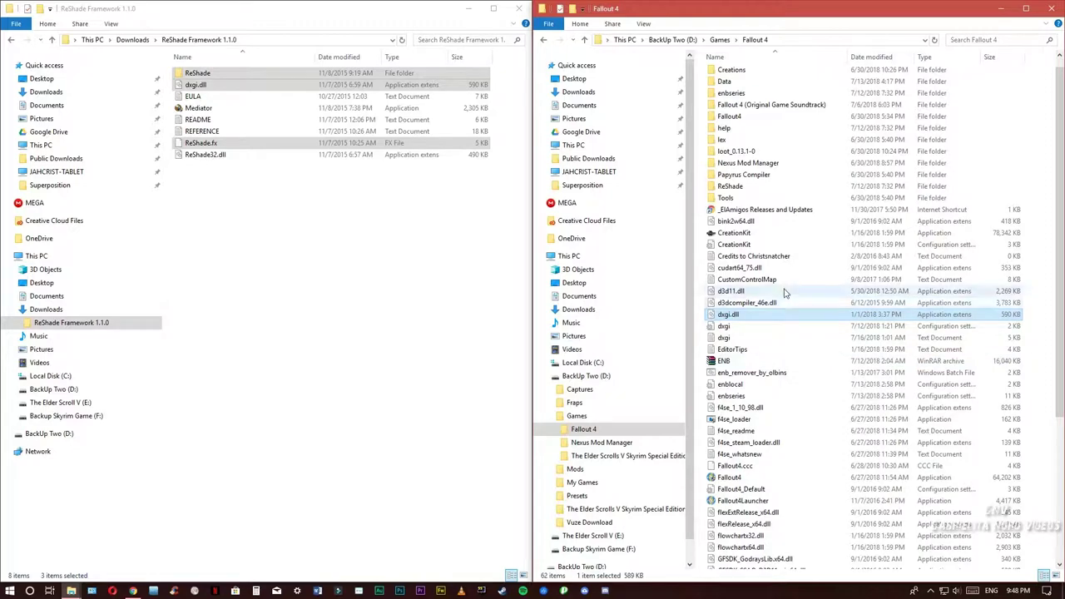
- Switch to Chrome and review the Grim Wolf Railroad preset downloads on the mod's Nexus Mods page
left_click(134, 591)
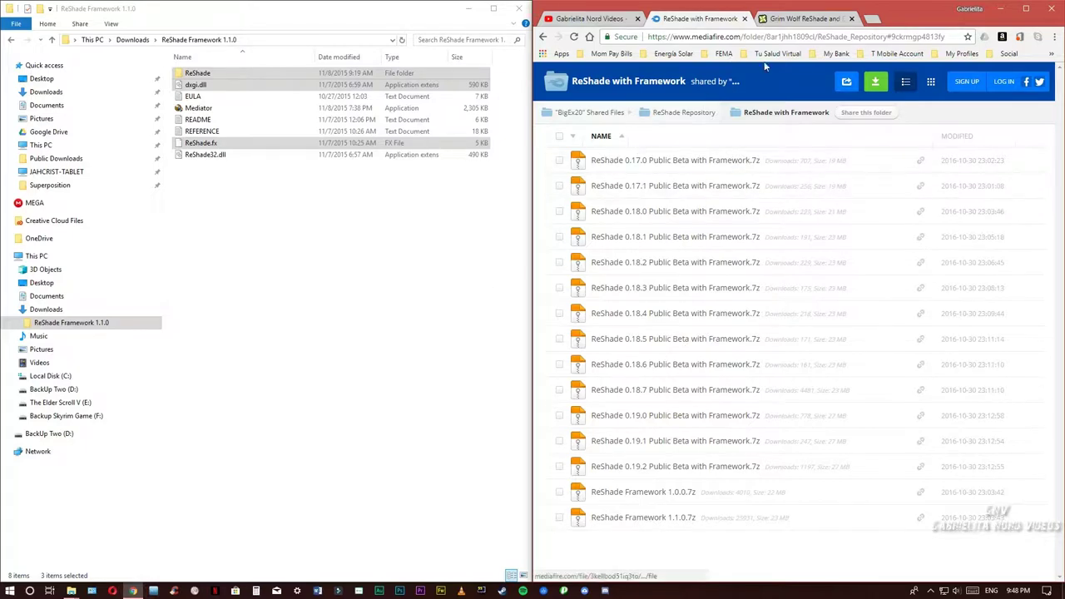
left_click(788, 20)
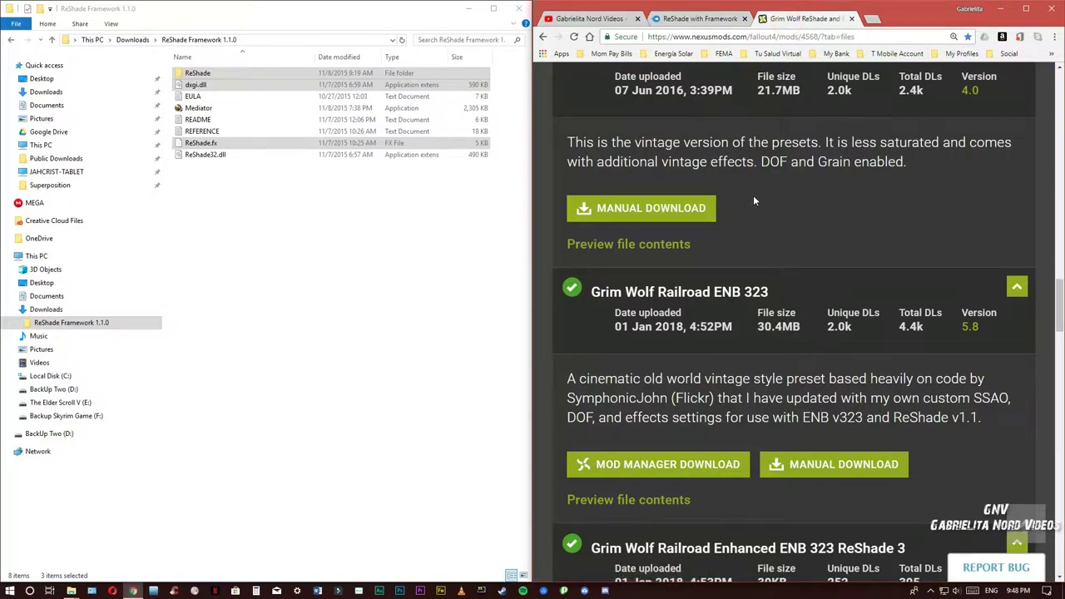
scroll(759, 196, "down", 2)
scroll(759, 198, "down", 2)
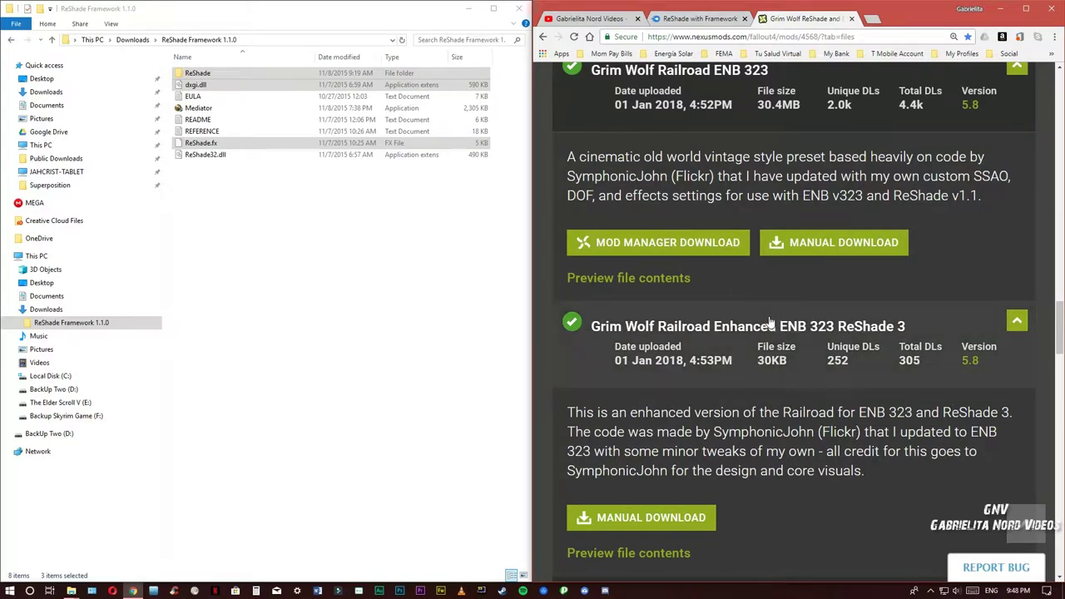
scroll(769, 321, "up", 20)
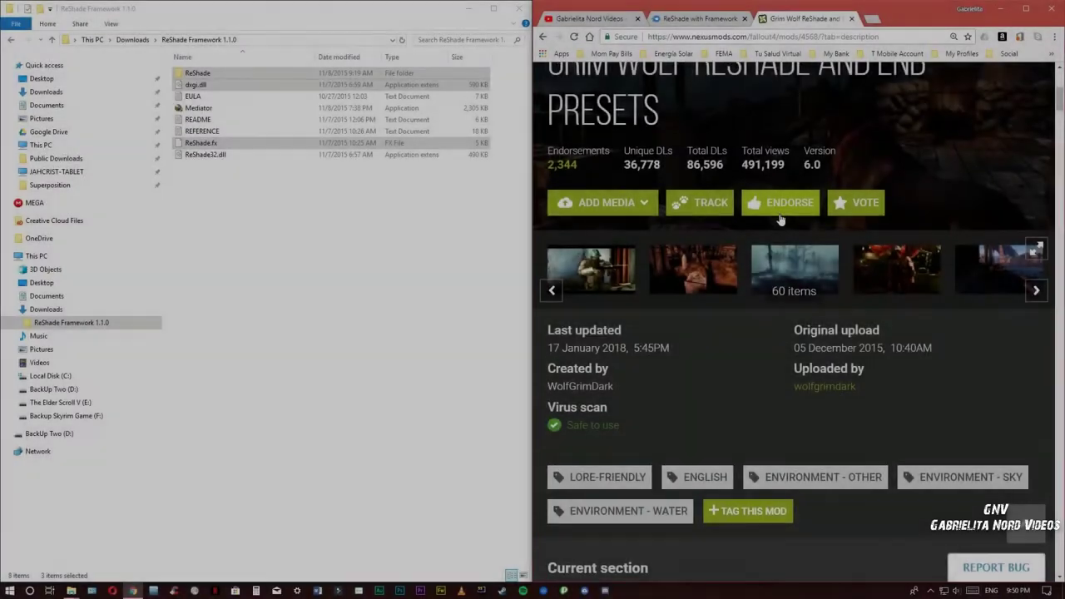
- Open the mod's Files section and read the Grim Wolf Institute ASD Binary 323 entry for its required ReShade and ENB versions
scroll(745, 398, "down", 2)
left_click(665, 440)
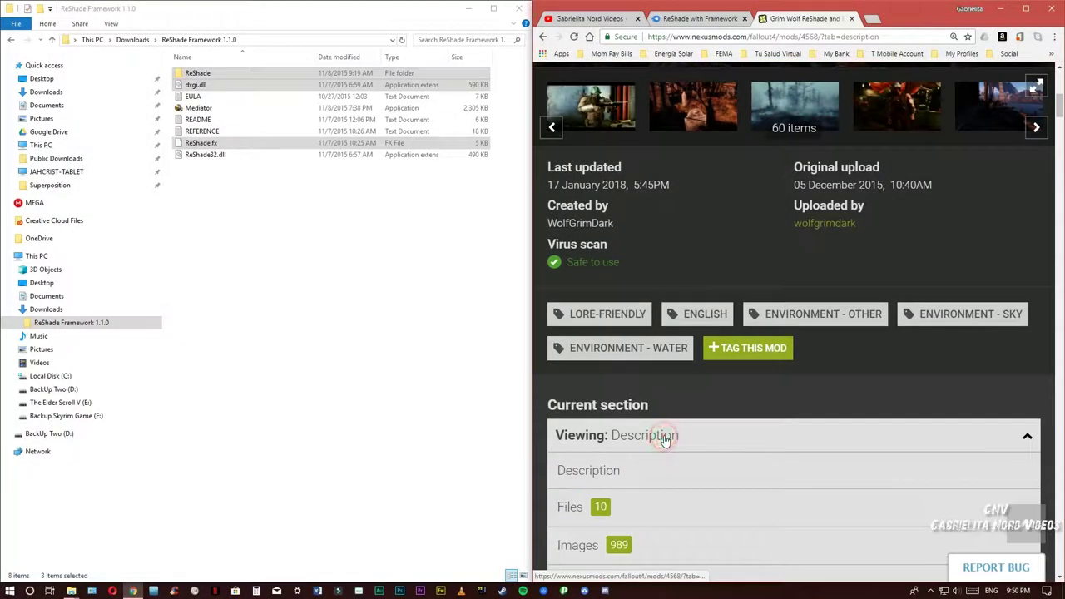
left_click(620, 511)
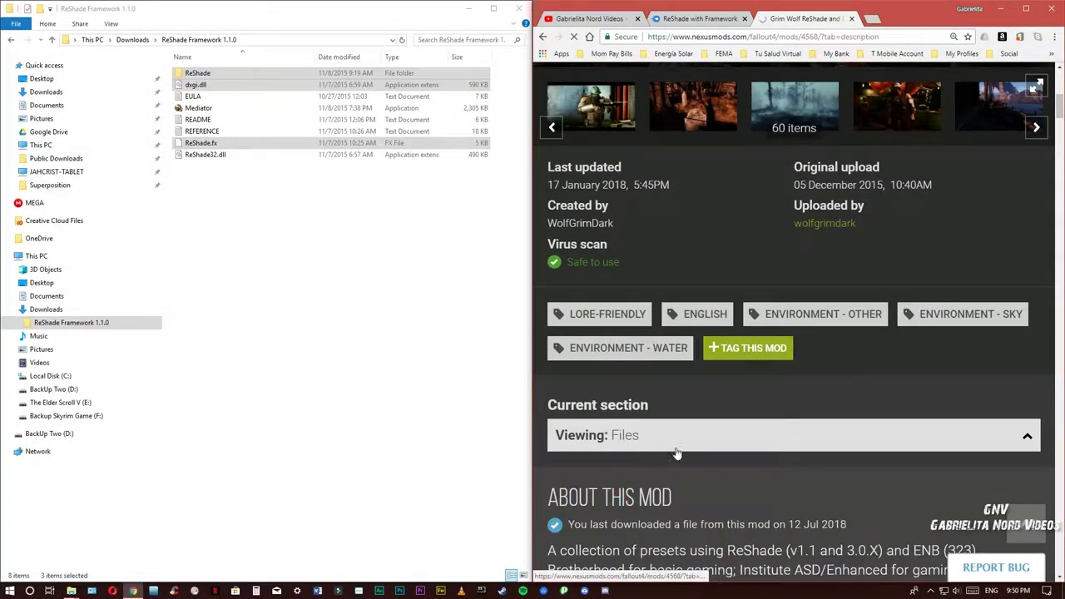
scroll(670, 443, "down", 8)
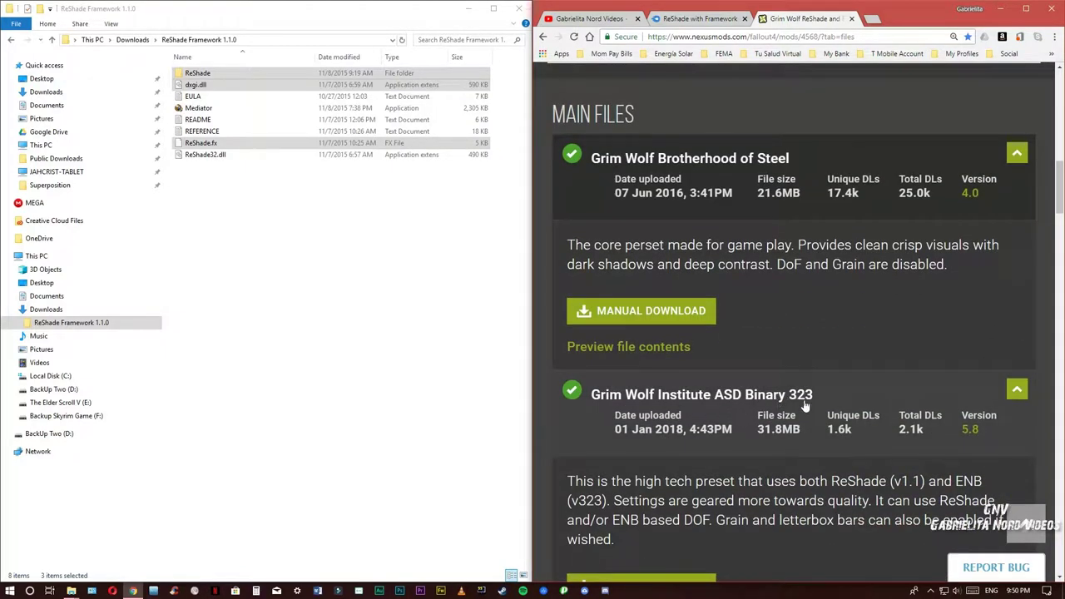
scroll(812, 416, "down", 2)
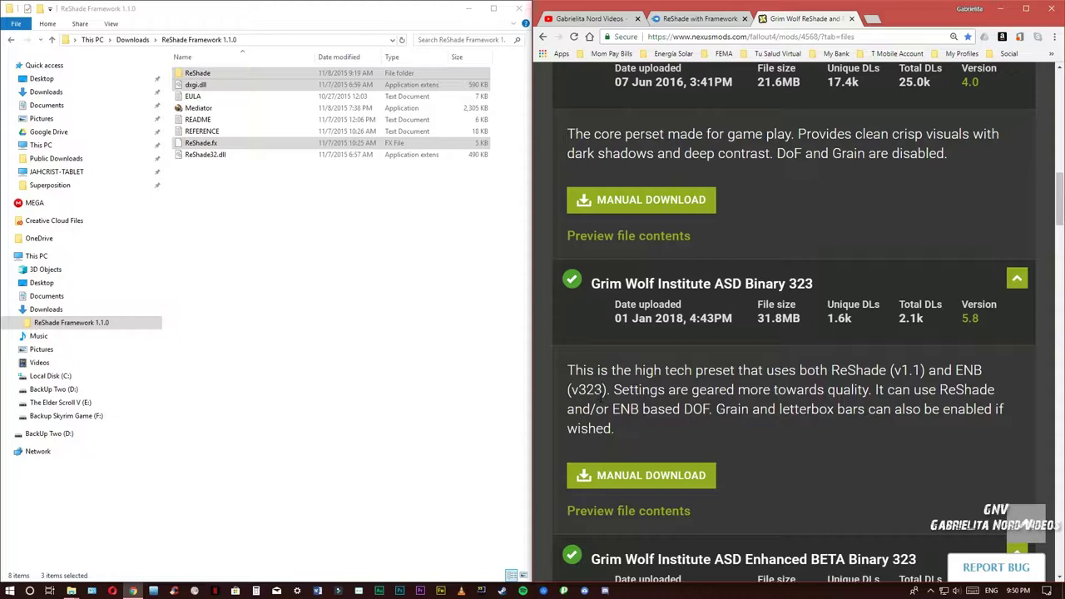
- Search Google for "enbseries" in a new browser tab and open the ENBSeries - ENBDev site's news page
left_click(871, 18)
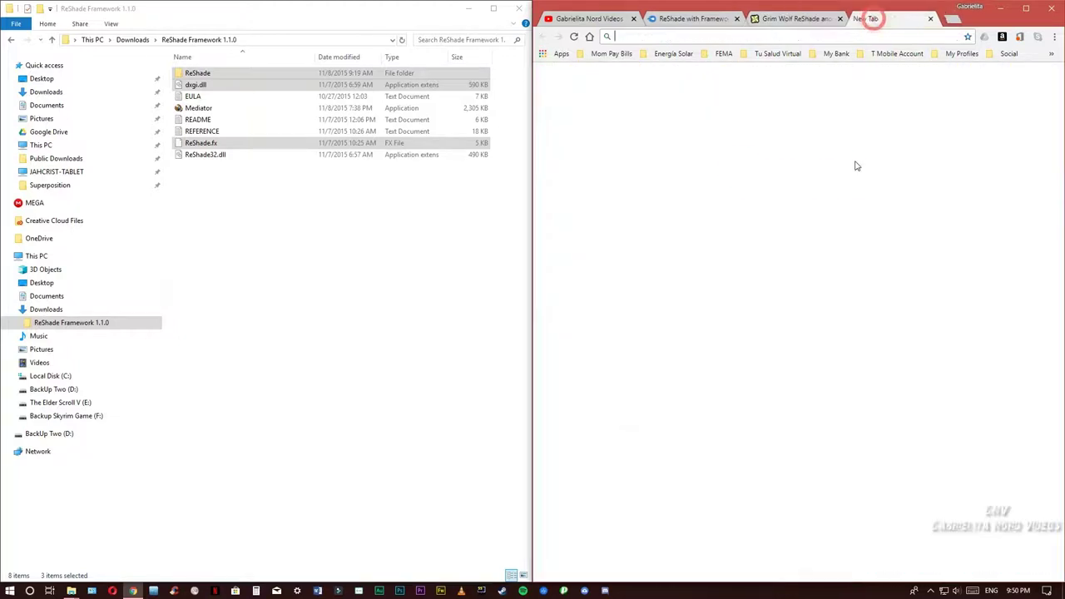
left_click(691, 237)
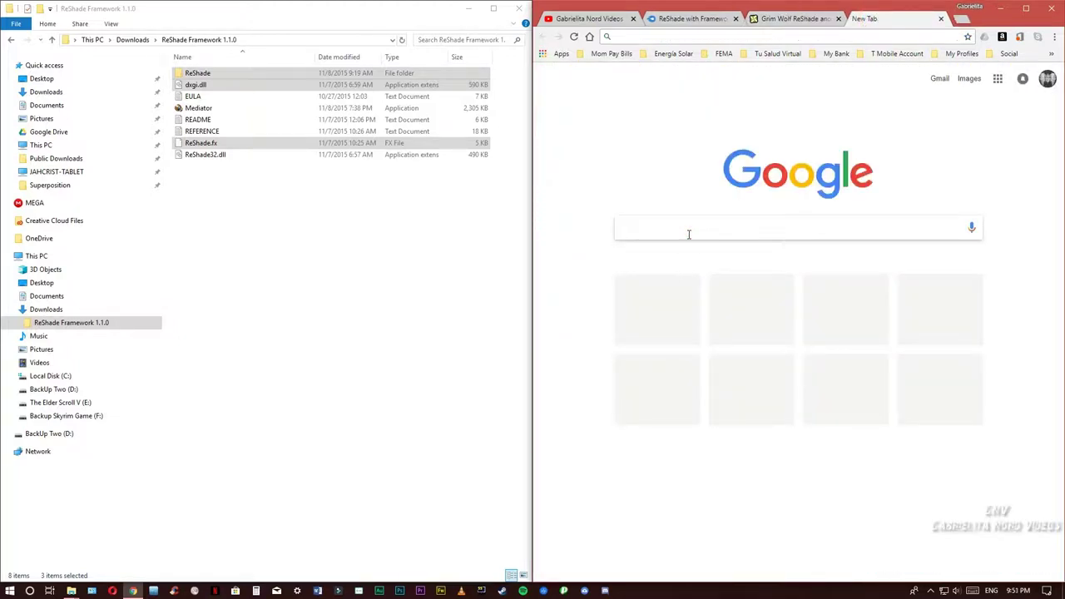
type("enbser")
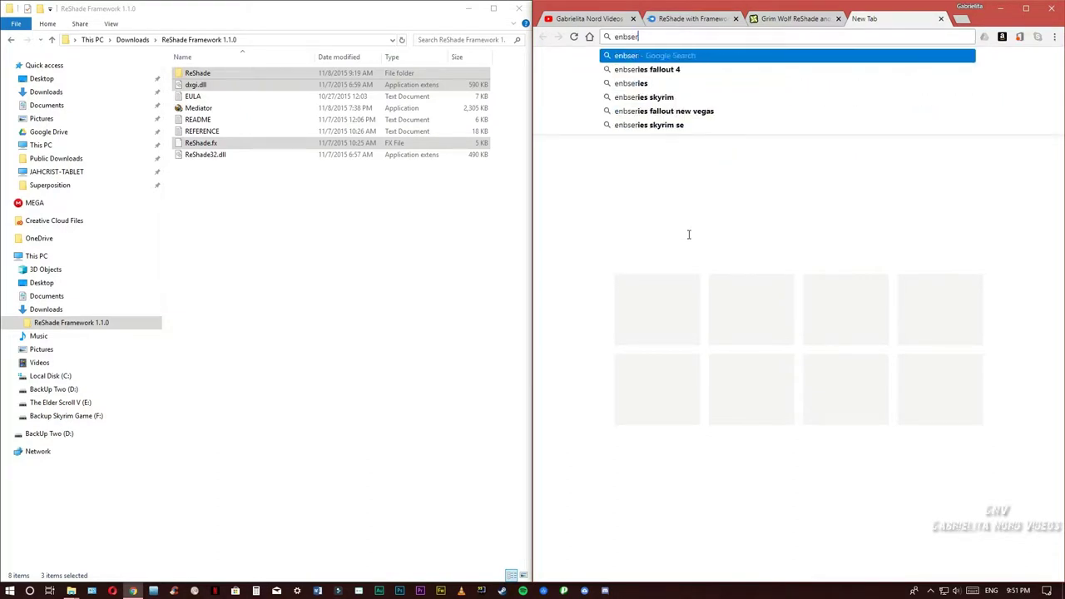
type("ies")
key("Return")
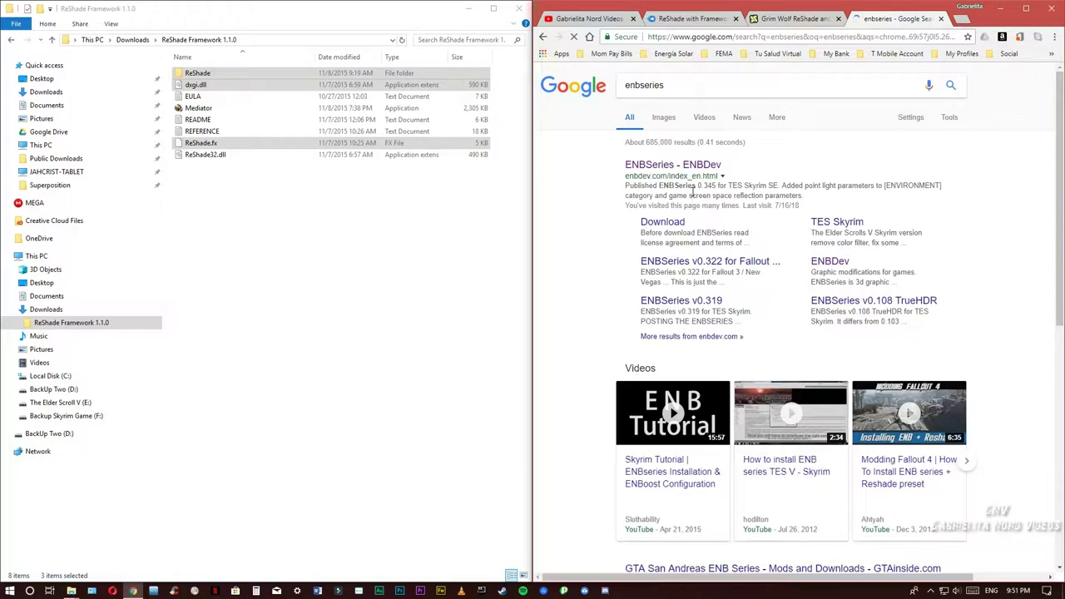
left_click(678, 166)
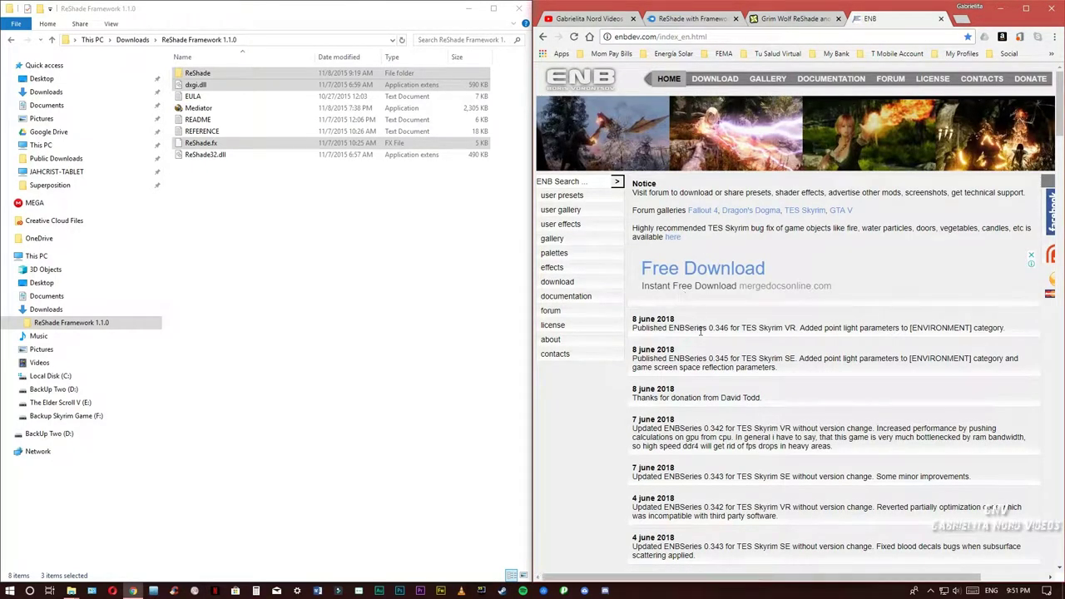
scroll(677, 311, "down", 2)
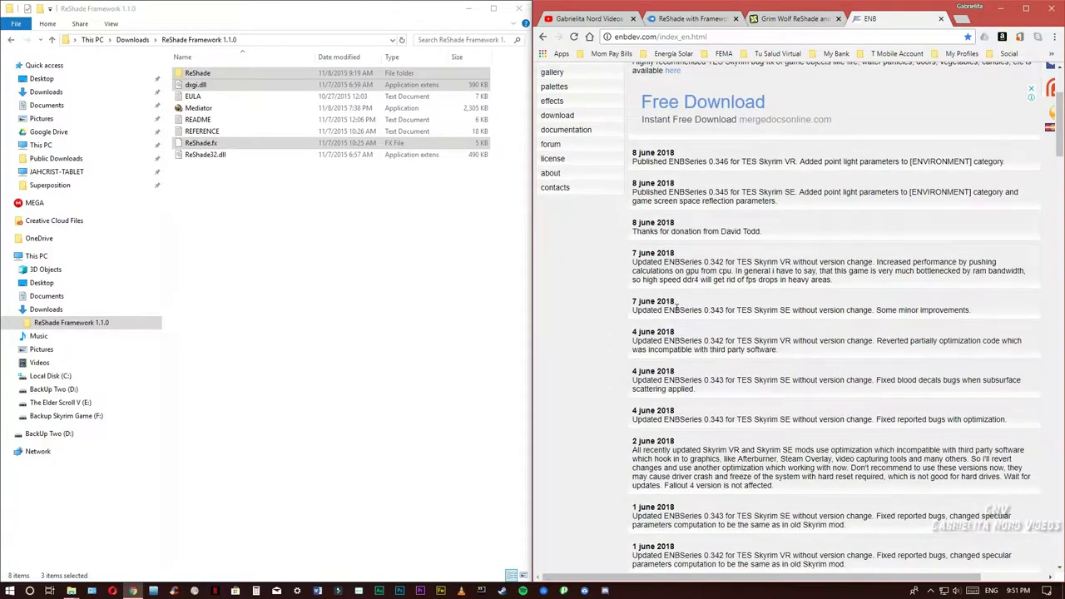
- Open the ENBSeries v0.344 page for Fallout 4 from the ENBDev site's download section
scroll(676, 311, "up", 1)
left_click(559, 227)
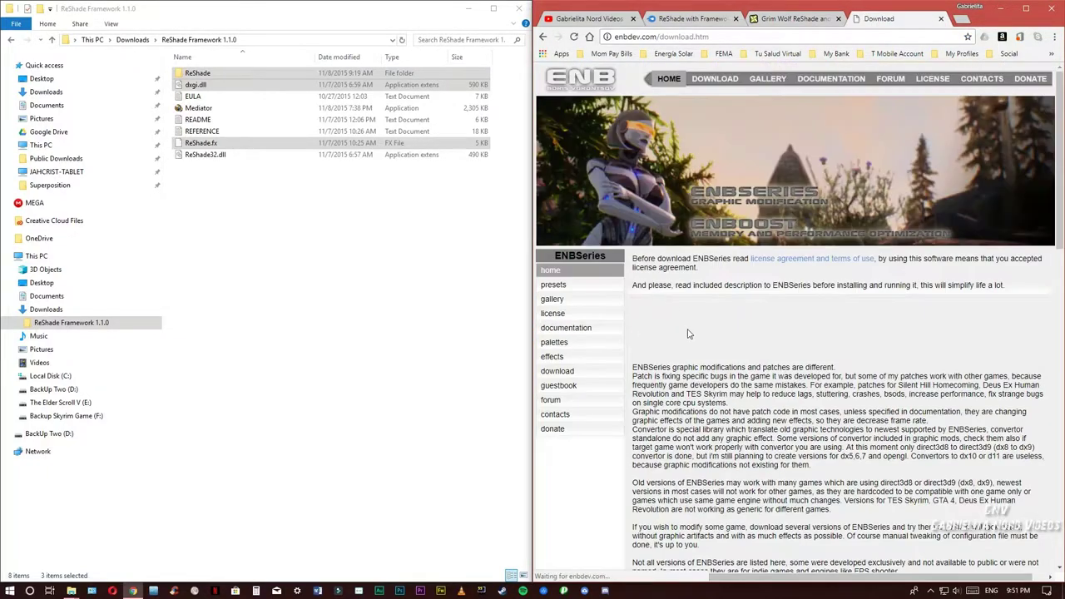
scroll(687, 341, "down", 10)
scroll(687, 340, "down", 2)
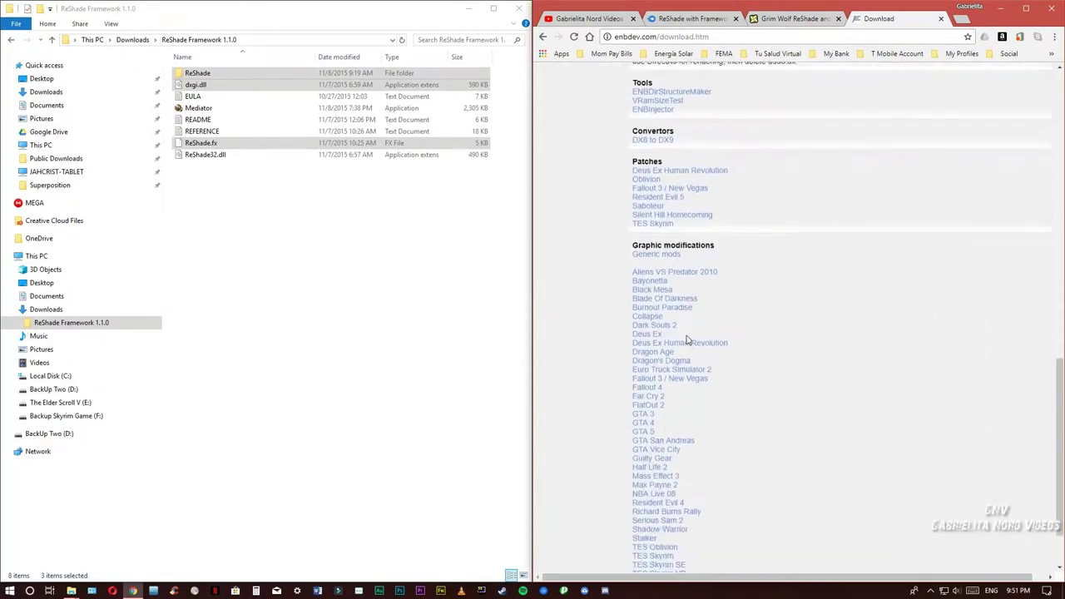
left_click(657, 382)
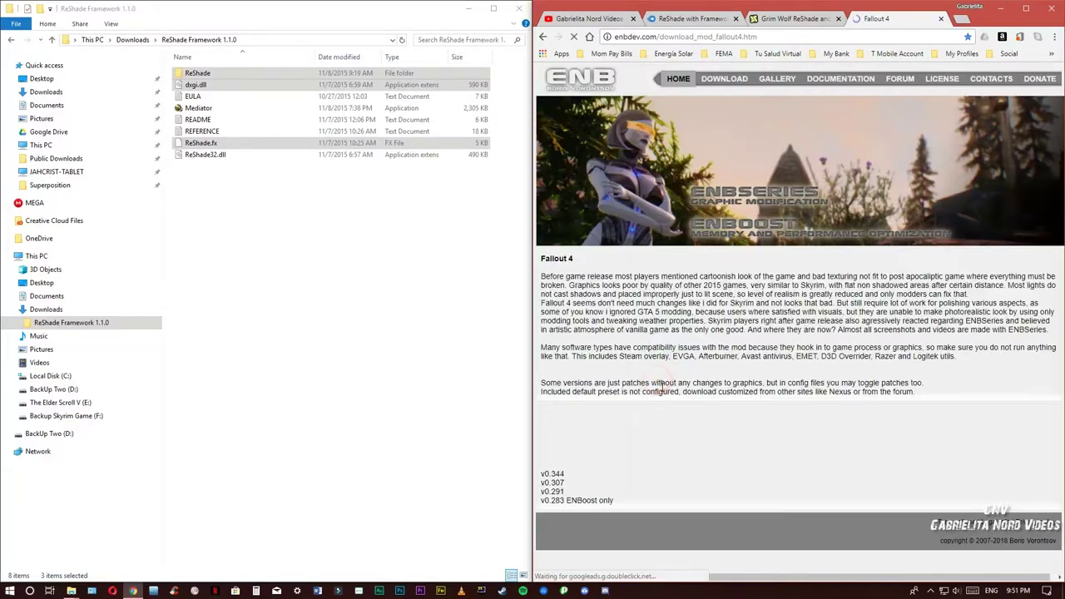
left_click(562, 480)
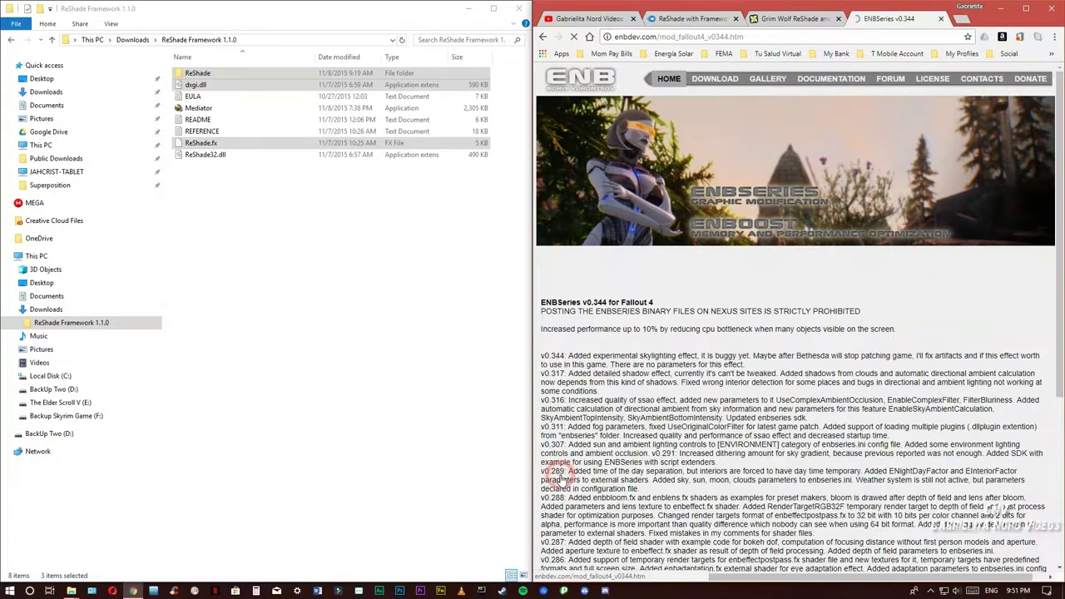
- Download the enbseries_fallout4_v0344 zip archive from the ENBSeries v0.344 page
scroll(573, 487, "down", 4)
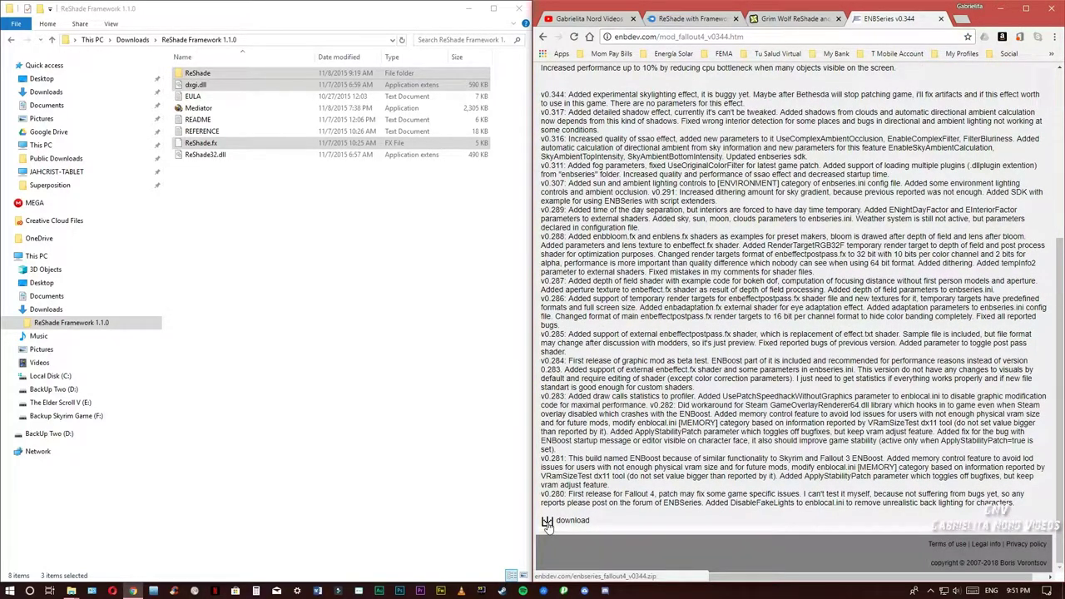
left_click(553, 522)
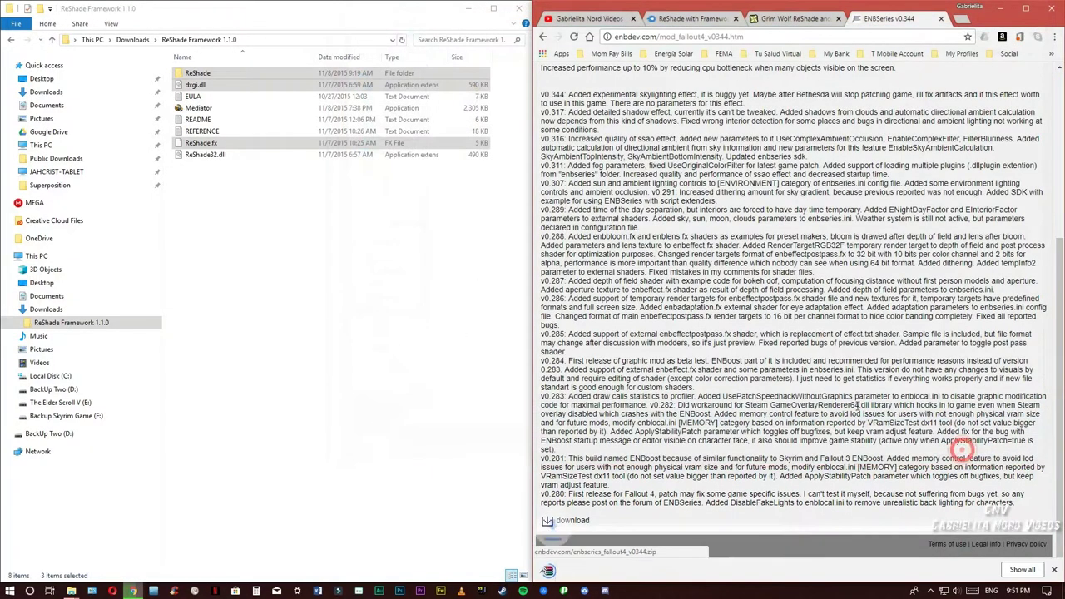
left_click(970, 451)
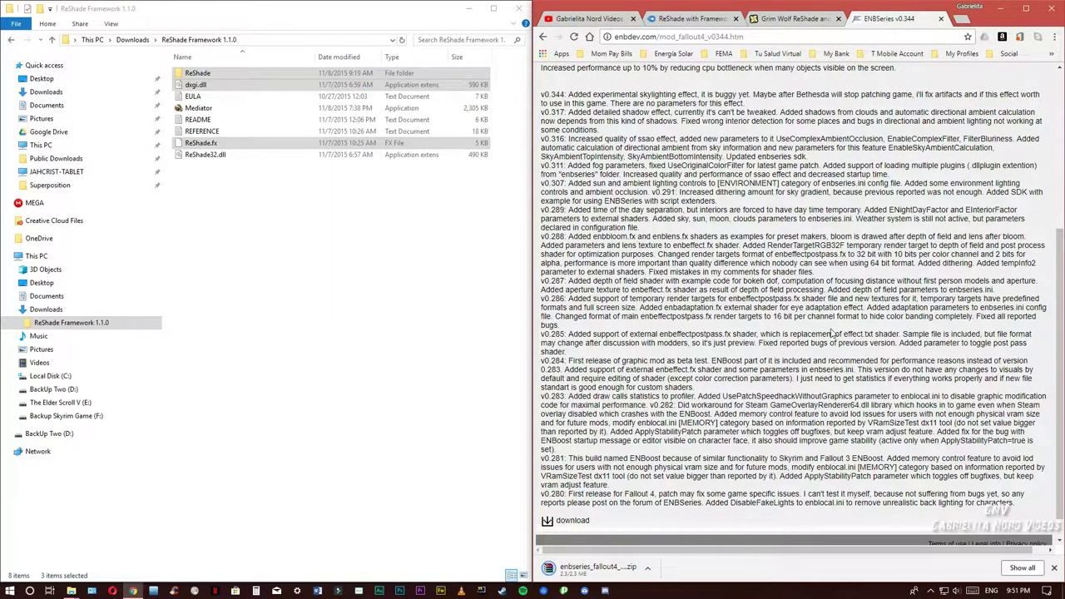
- Extract the enbseries_fallout4_v0344 archive into its own folder in Downloads and open its WrapperVersion folder
left_click(316, 214)
key("alt+Up")
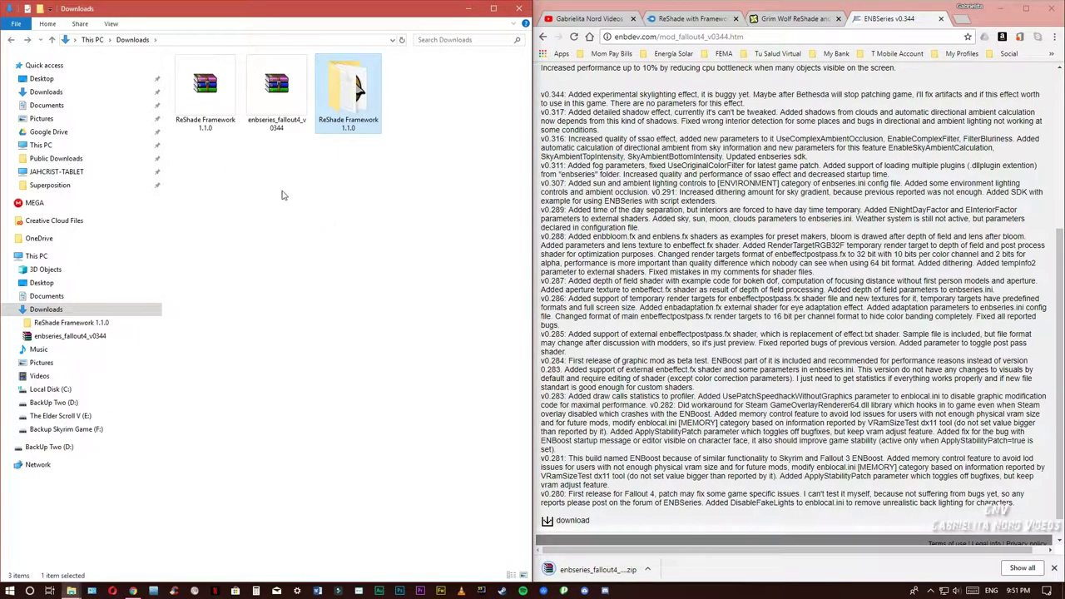
right_click(280, 112)
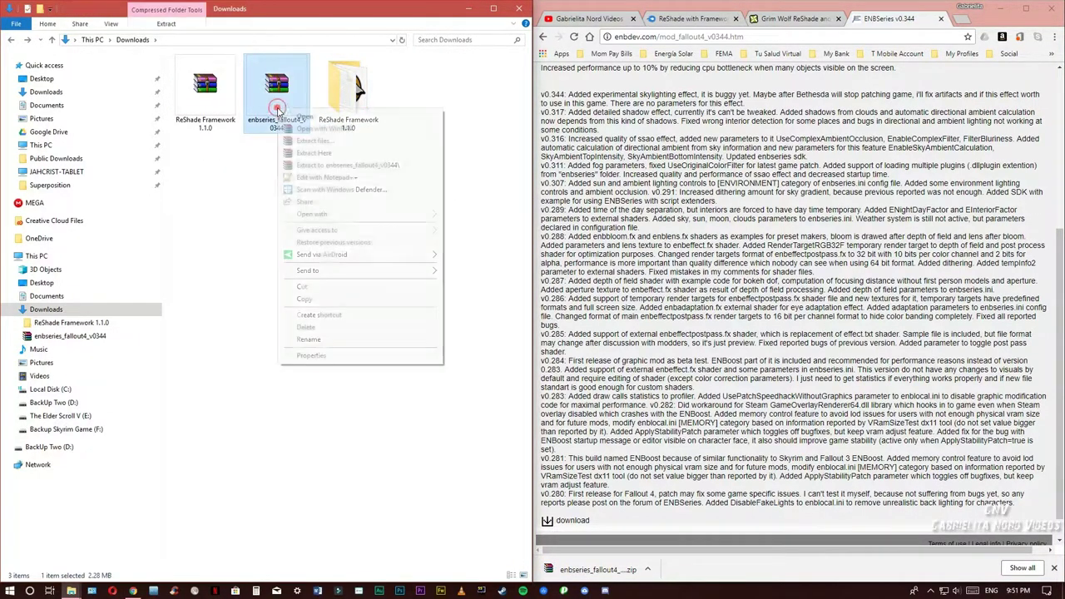
left_click(327, 166)
double_click(416, 92)
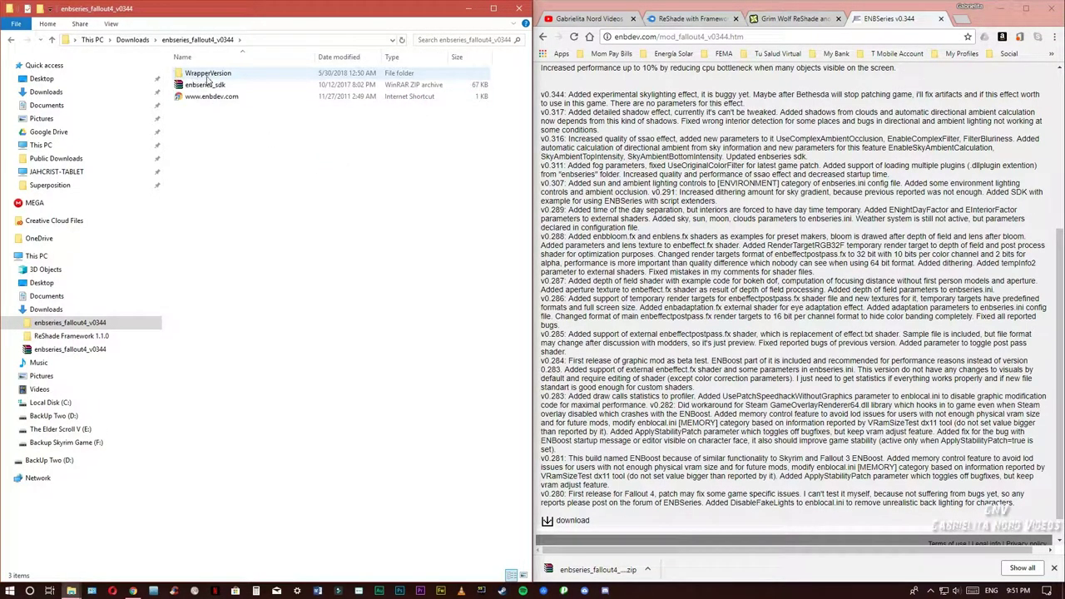
double_click(215, 74)
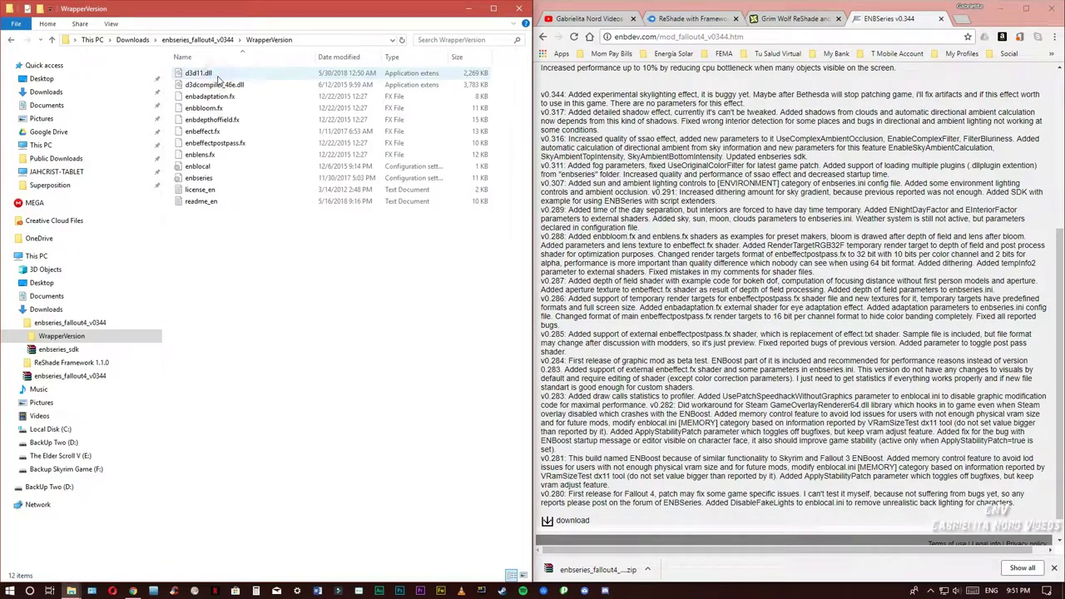
- Copy d3d11.dll and d3dcompiler_46e.dll from WrapperVersion into the Fallout 4 folder, replacing the existing files, and check them there
left_click(207, 73)
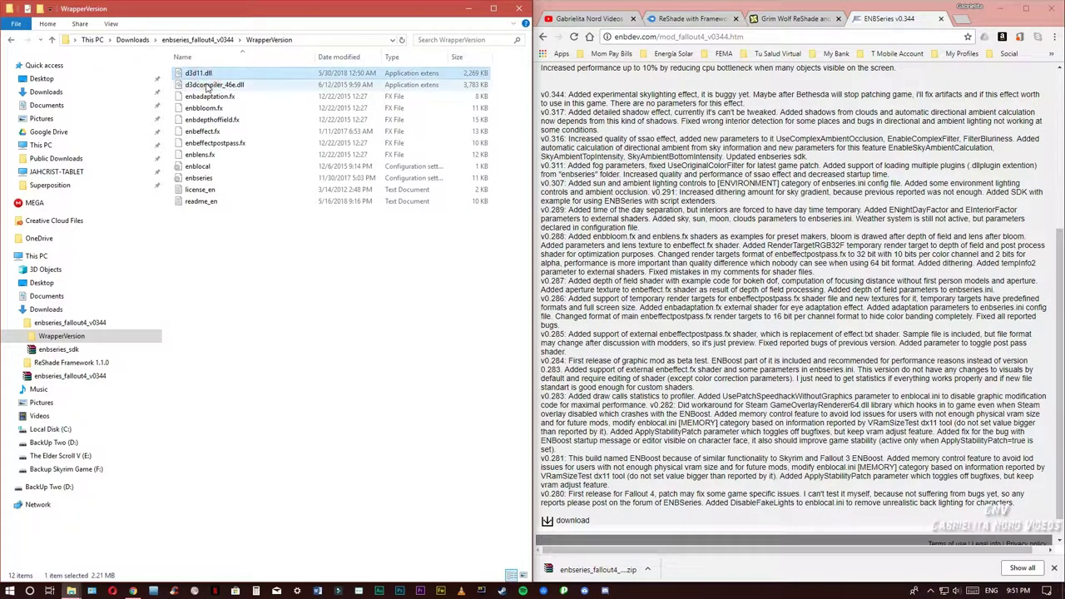
left_click(209, 85)
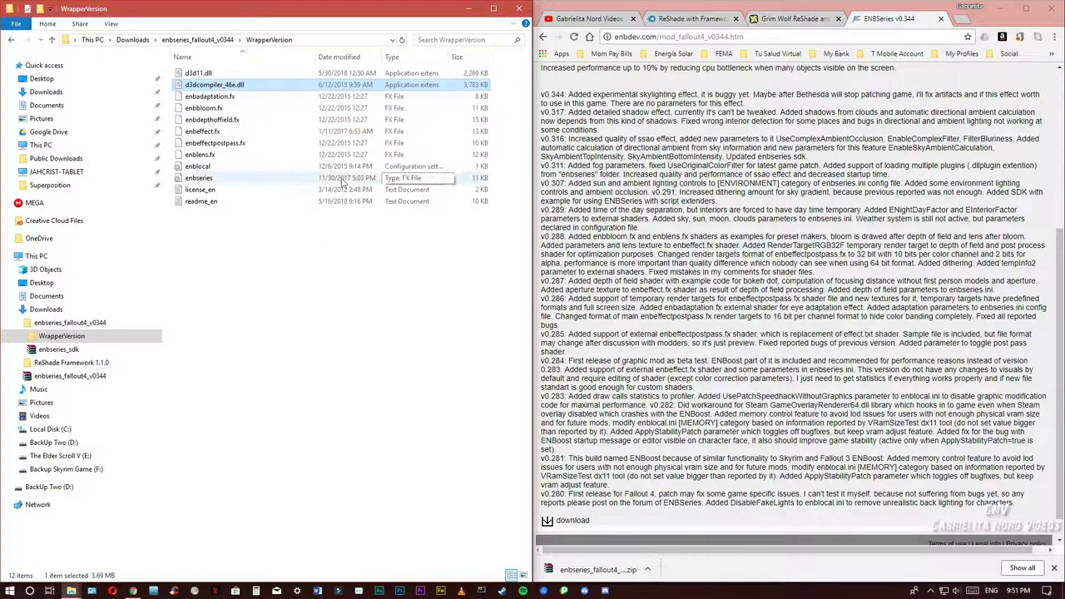
left_click(71, 587)
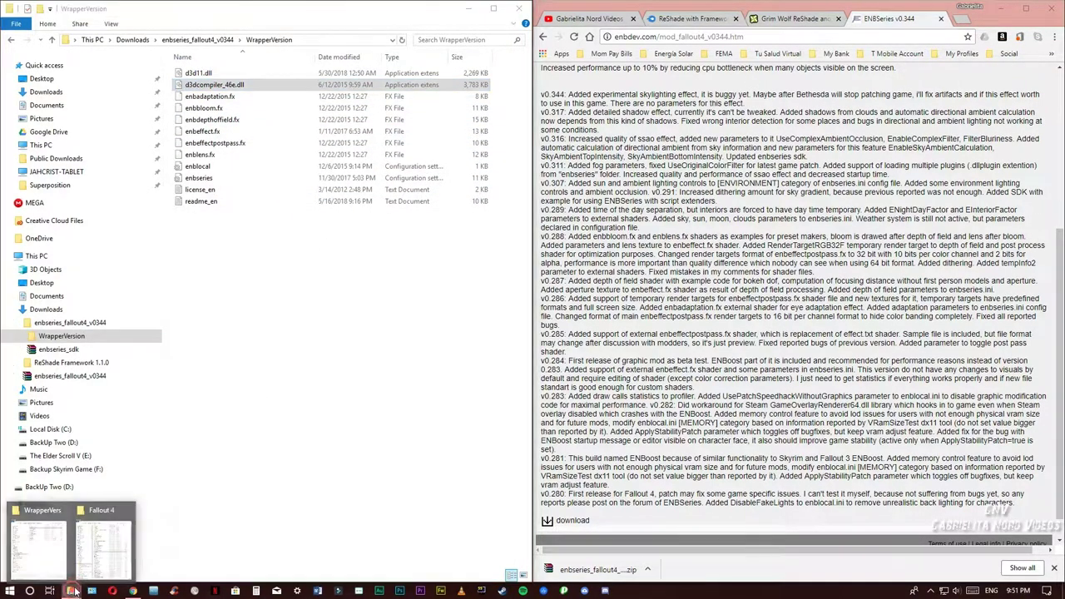
left_click(106, 545)
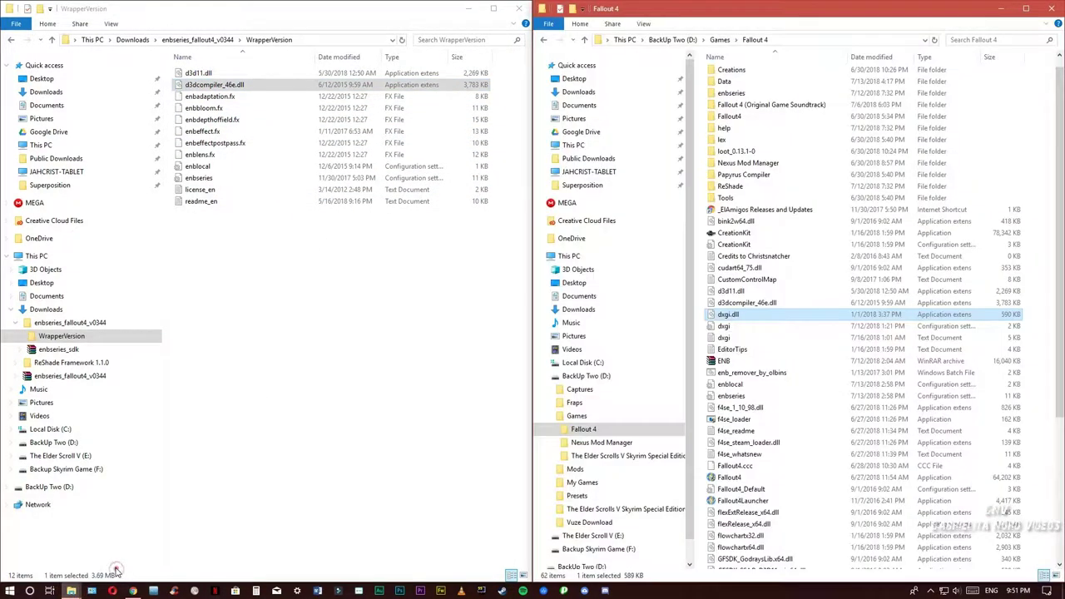
left_click(209, 75, "ctrl")
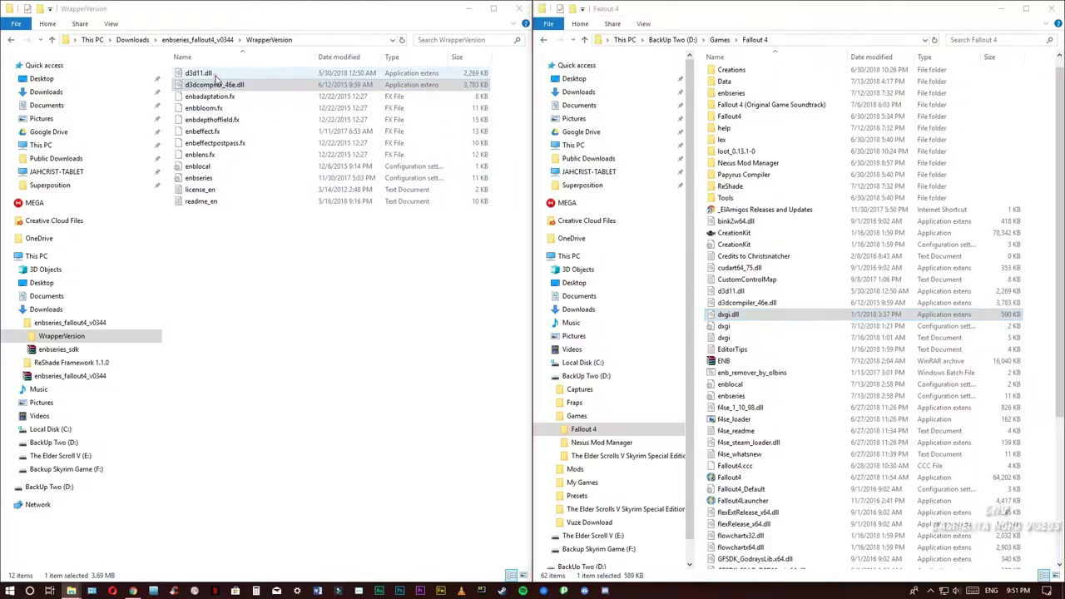
left_click_drag(207, 76, 825, 421)
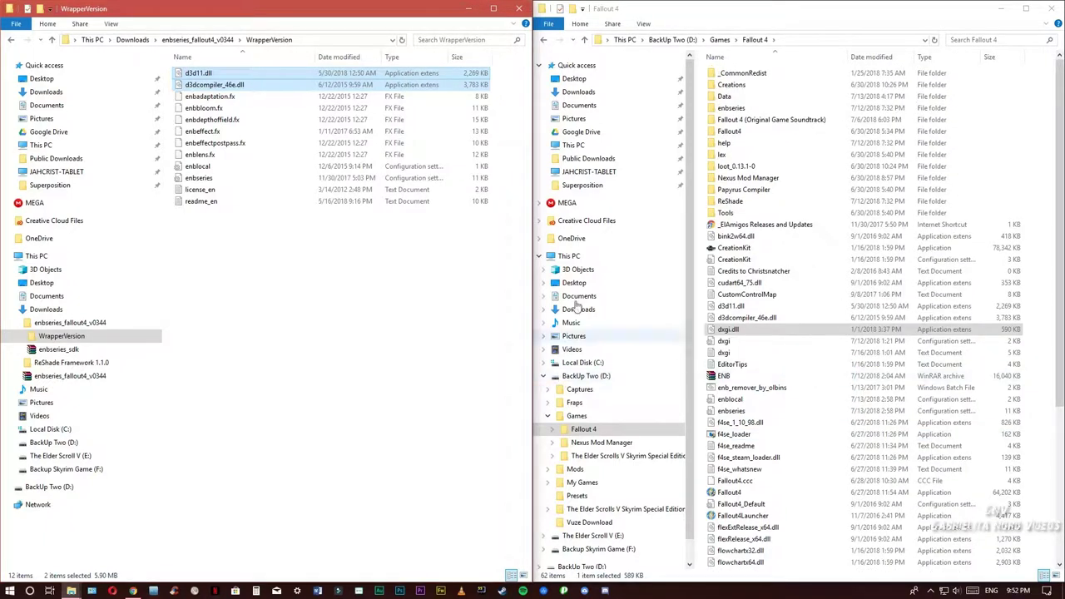
left_click_drag(202, 79, 863, 408)
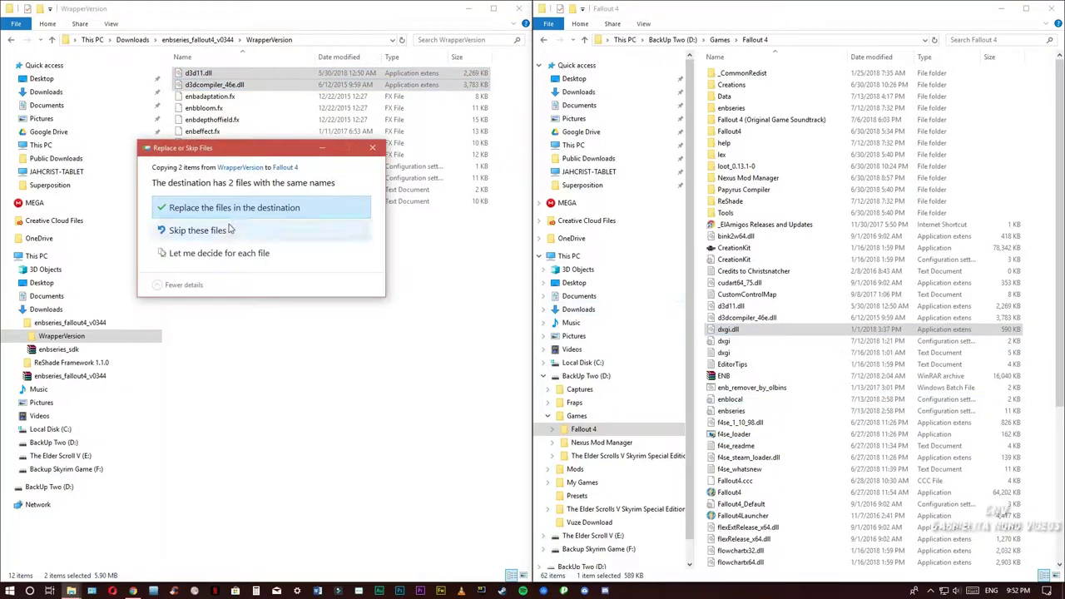
left_click(255, 204)
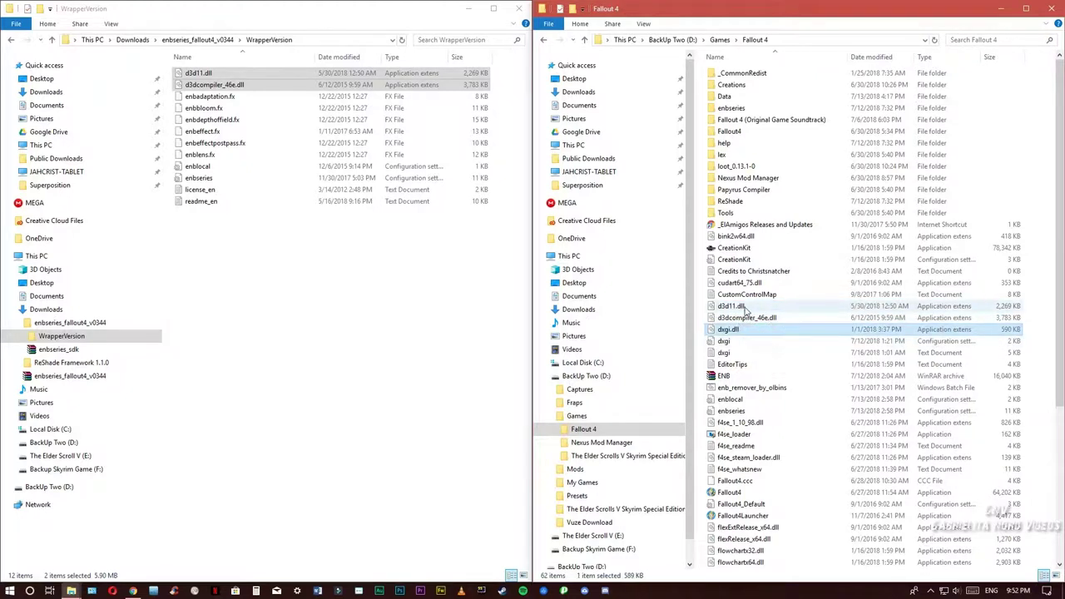
left_click(745, 319)
left_click(747, 324)
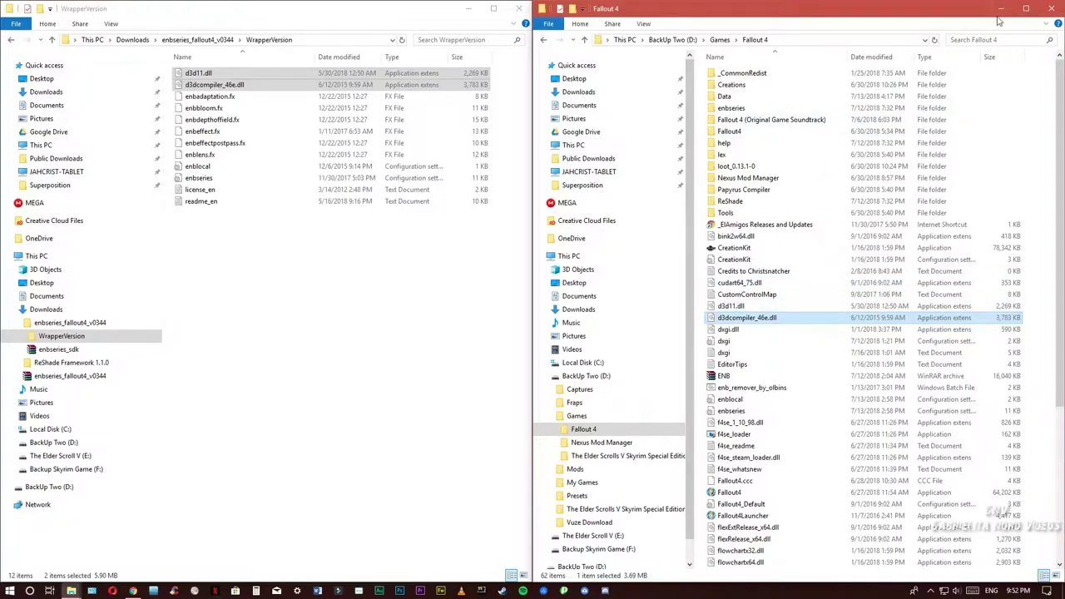
- Switch to Chrome and download Grim Wolf Institute ASD Binary 323 from the mod's Nexus Mods files page
key("alt+Tab")
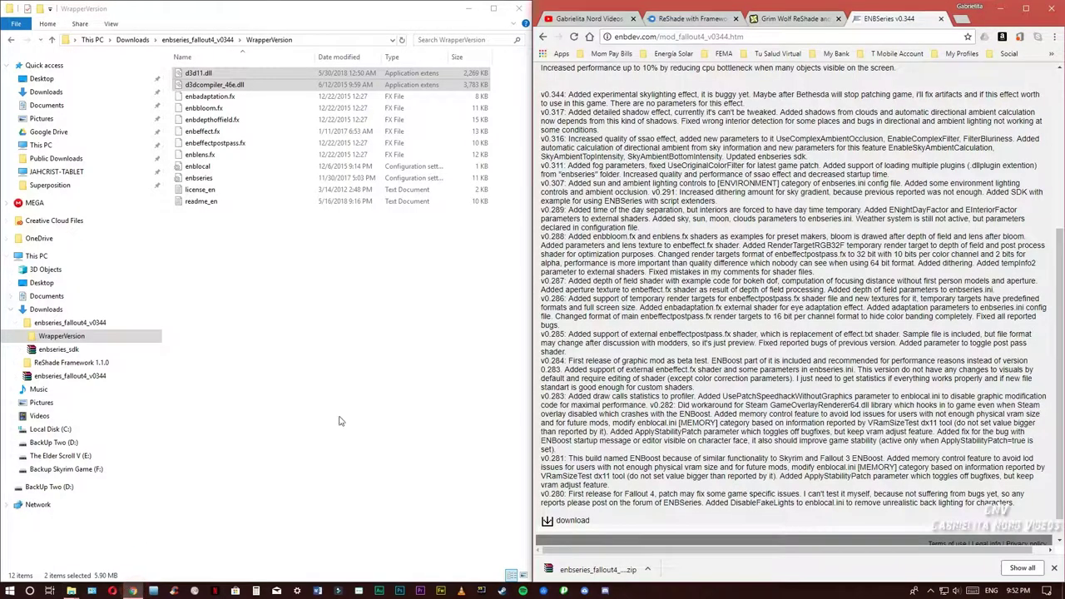
left_click(795, 18)
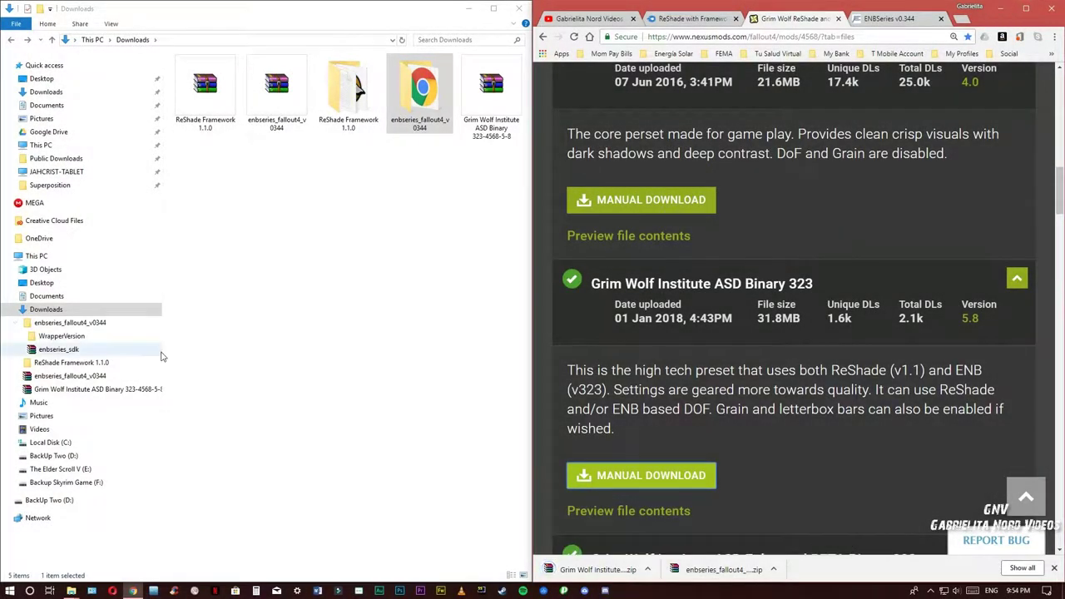
- Bring up the Fallout 4 folder, extract the Grim Wolf Institute archive in Downloads, and open its Grimwolf INST ASD ENB v323 and ReShade v1-1 folder
mouse_move(70, 589)
left_click(101, 557)
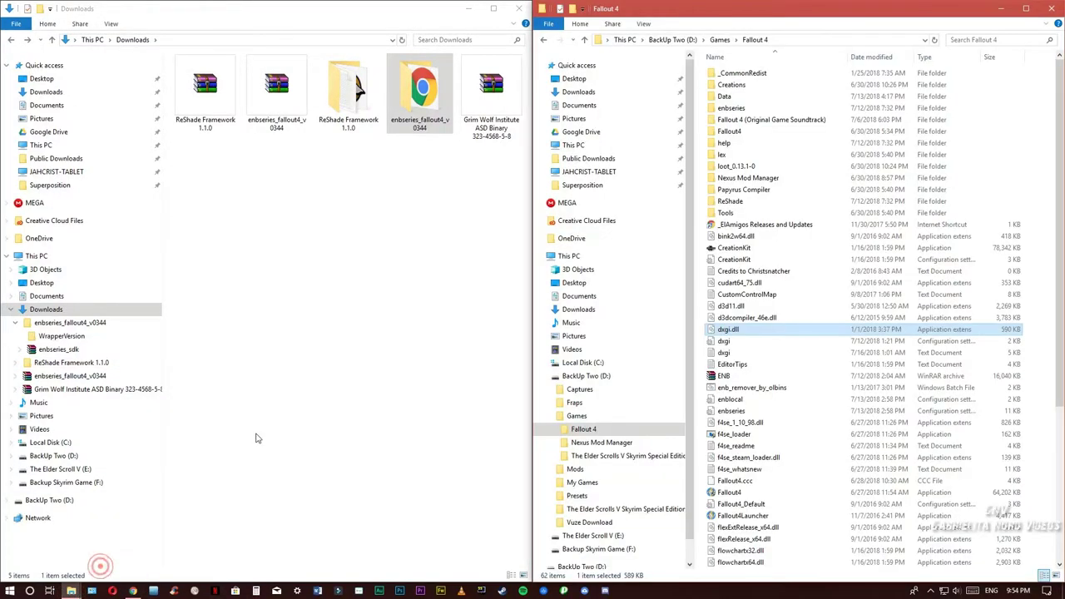
left_click(204, 95)
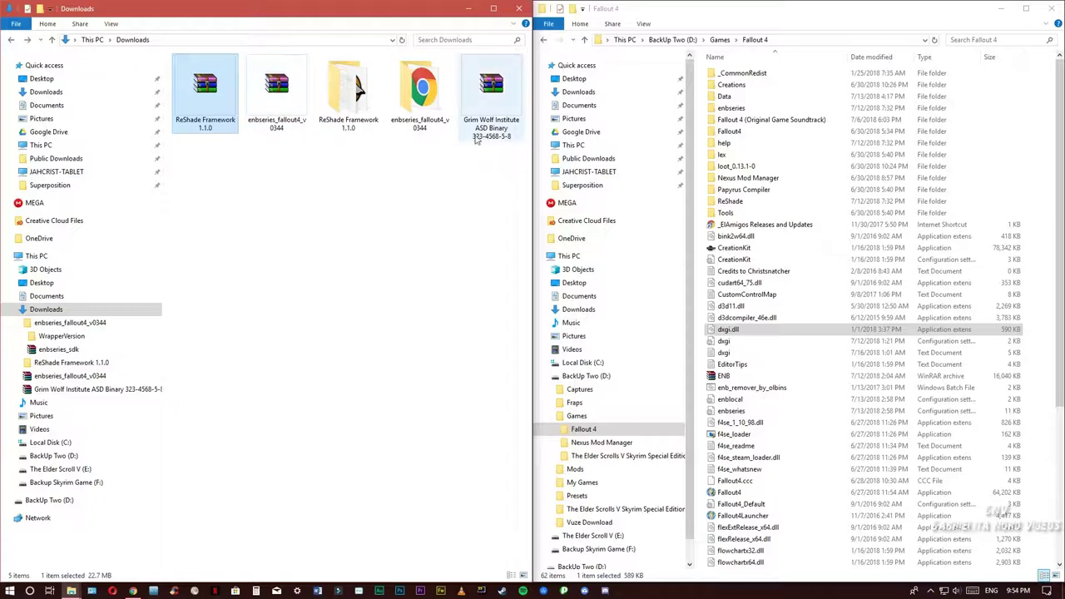
left_click(487, 114)
right_click(471, 94)
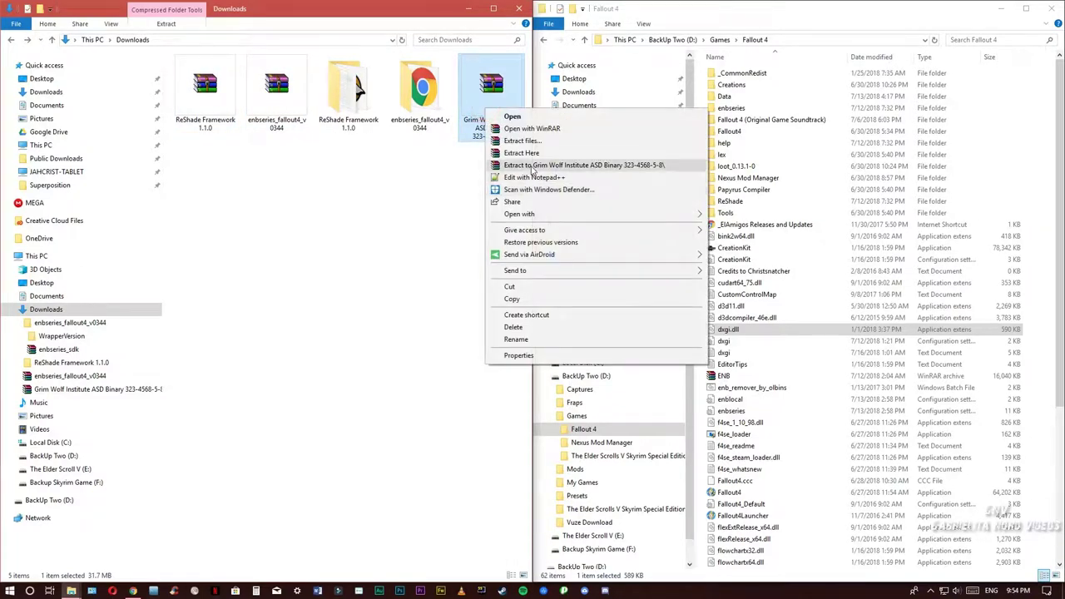
left_click(541, 162)
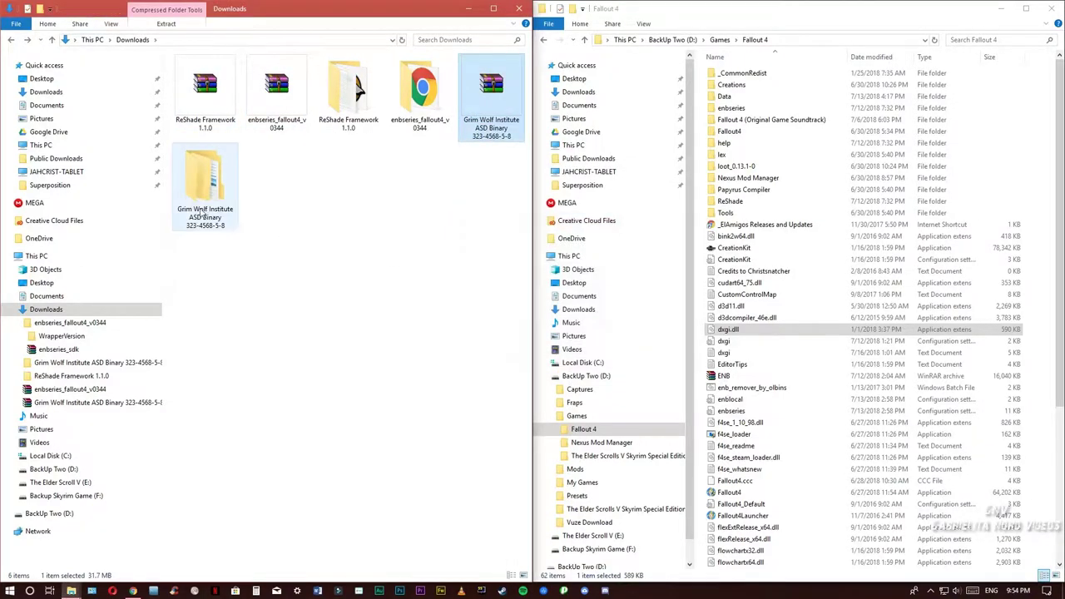
double_click(200, 195)
double_click(250, 73)
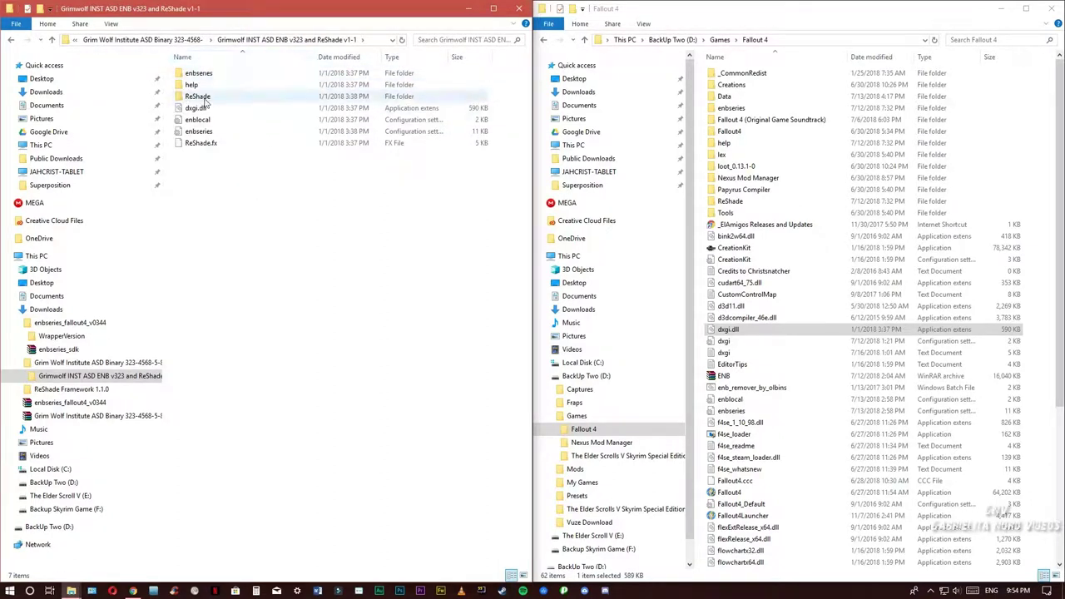
- Copy all the Grim Wolf preset files and folders into the Fallout 4 folder, replacing the existing files, and check the copied items
left_click_drag(222, 163, 903, 416)
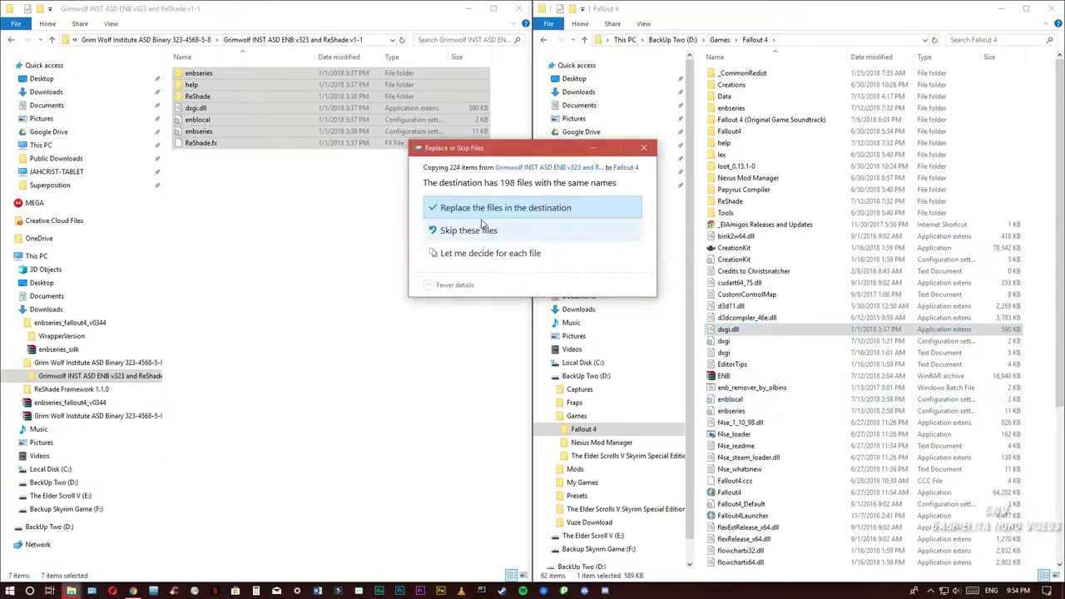
left_click(480, 213)
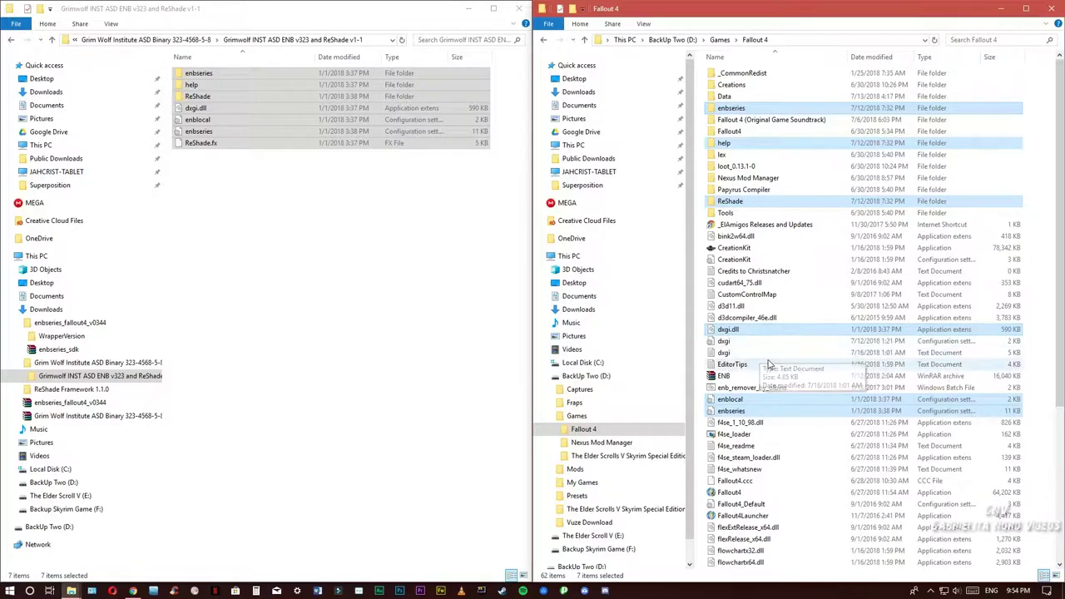
scroll(753, 424, "down", 5)
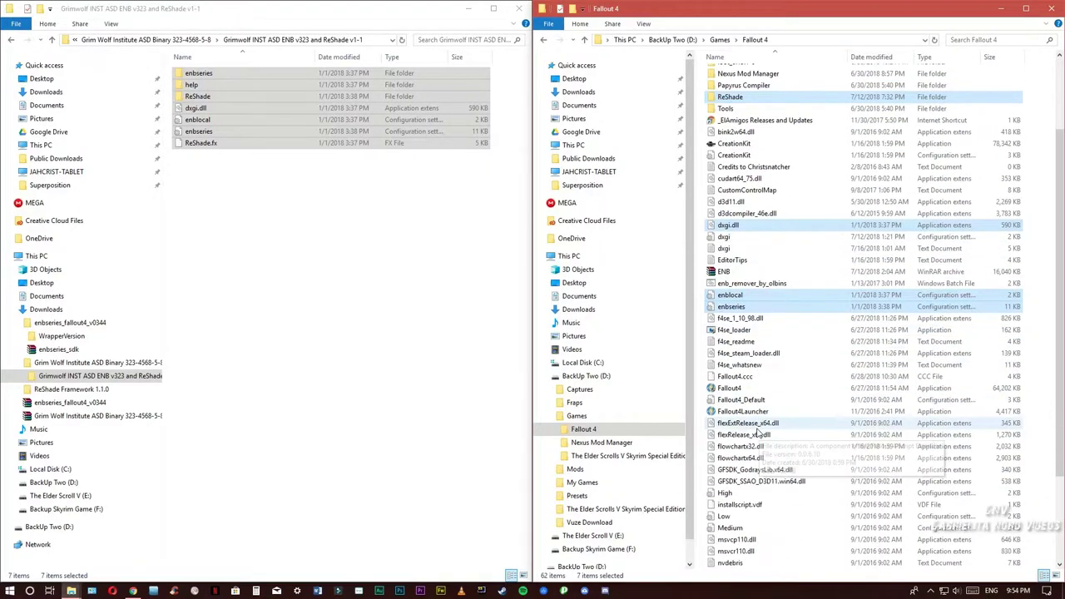
scroll(757, 433, "down", 2)
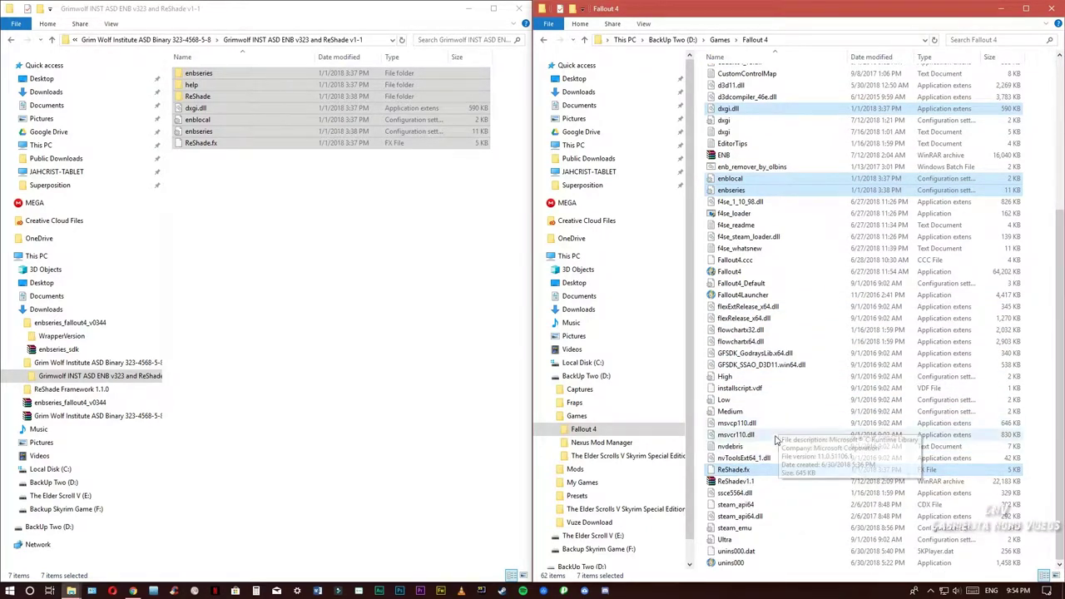
scroll(807, 336, "up", 5)
scroll(805, 333, "up", 1)
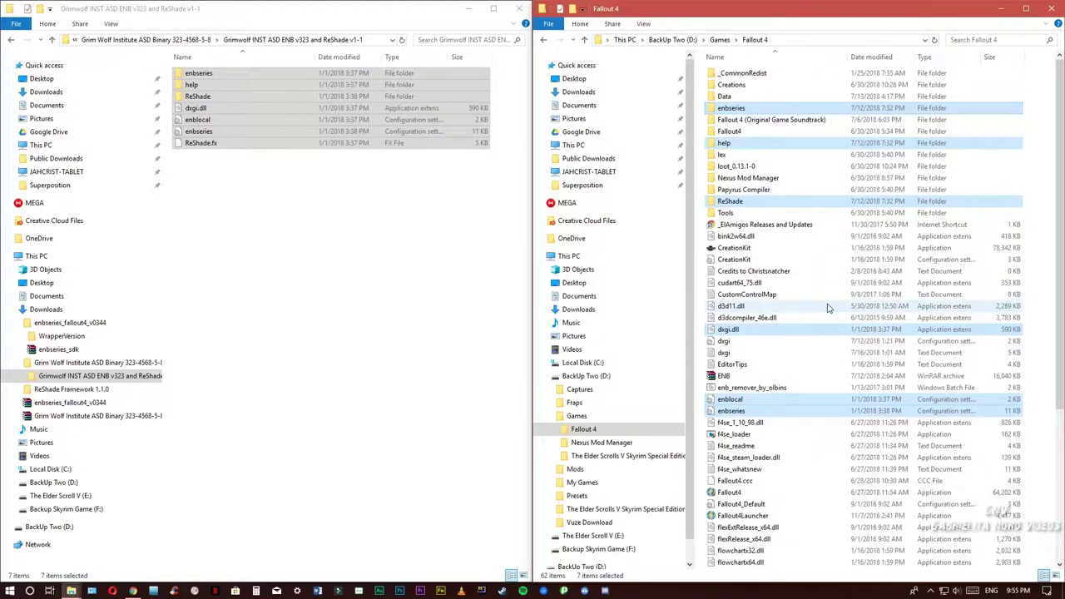
- Return from the preset folder to Downloads and switch to the Grim Wolf files page in Chrome
left_click(399, 245)
key("alt+Up")
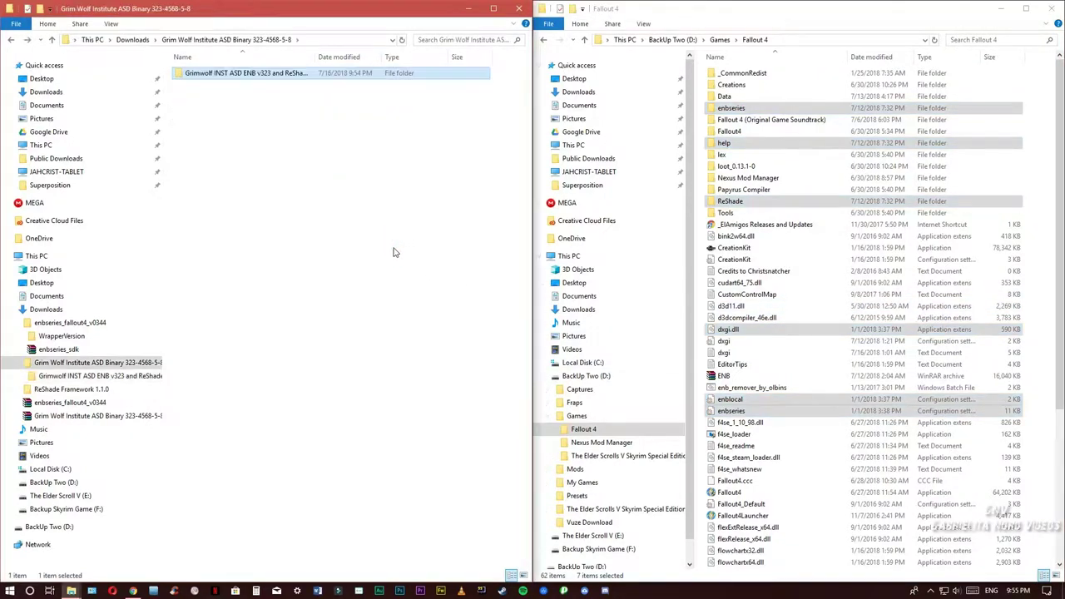
key("alt+Up")
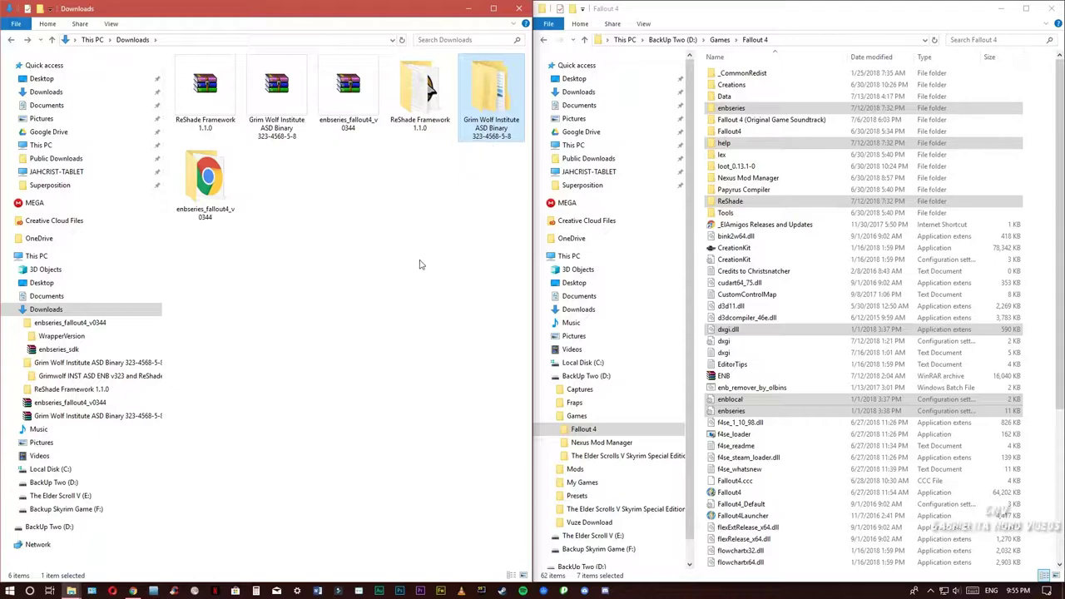
left_click(132, 591)
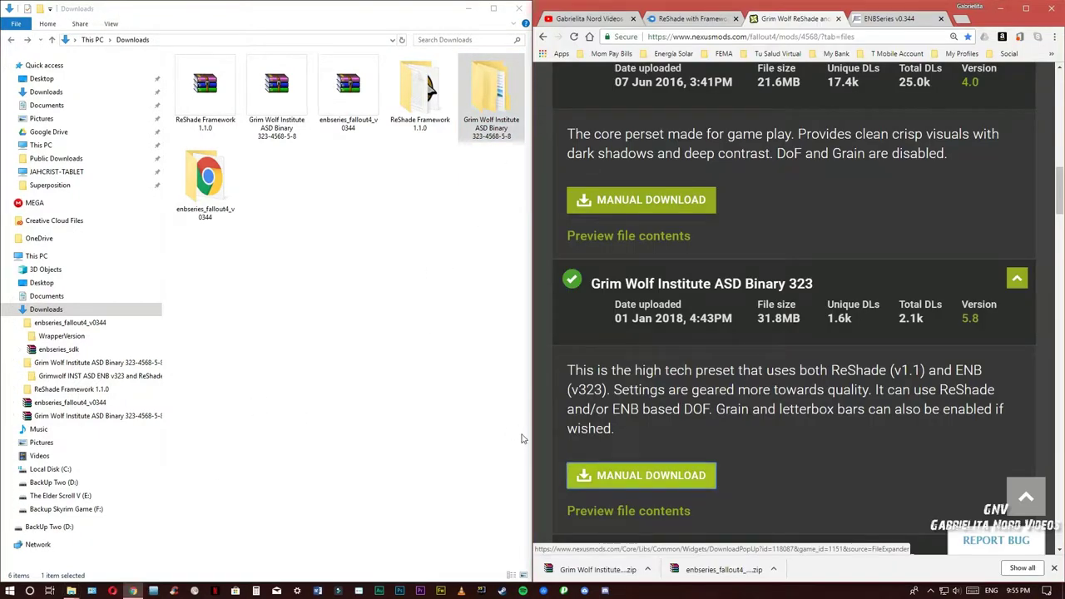
- Clear the entire download history in Chrome and return to the Grim Wolf files page
left_click(1015, 570)
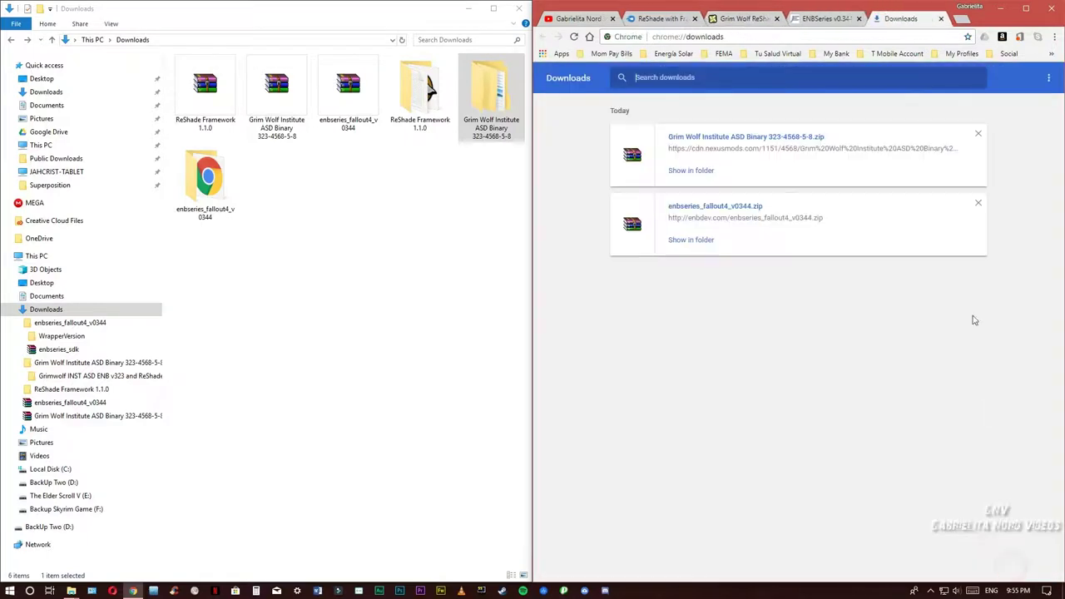
left_click(1046, 80)
left_click(982, 82)
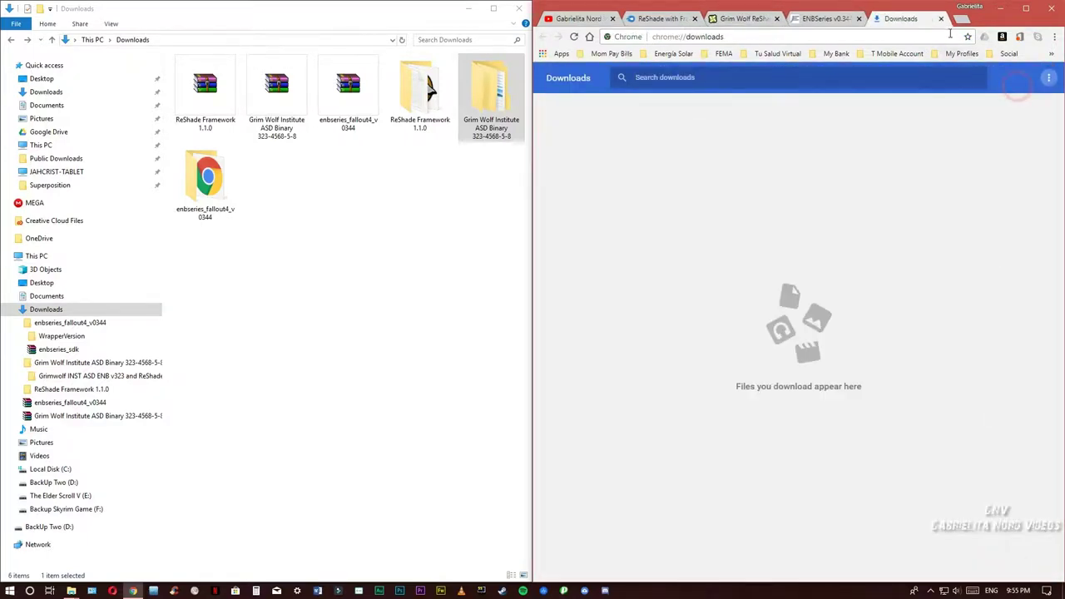
left_click(941, 18)
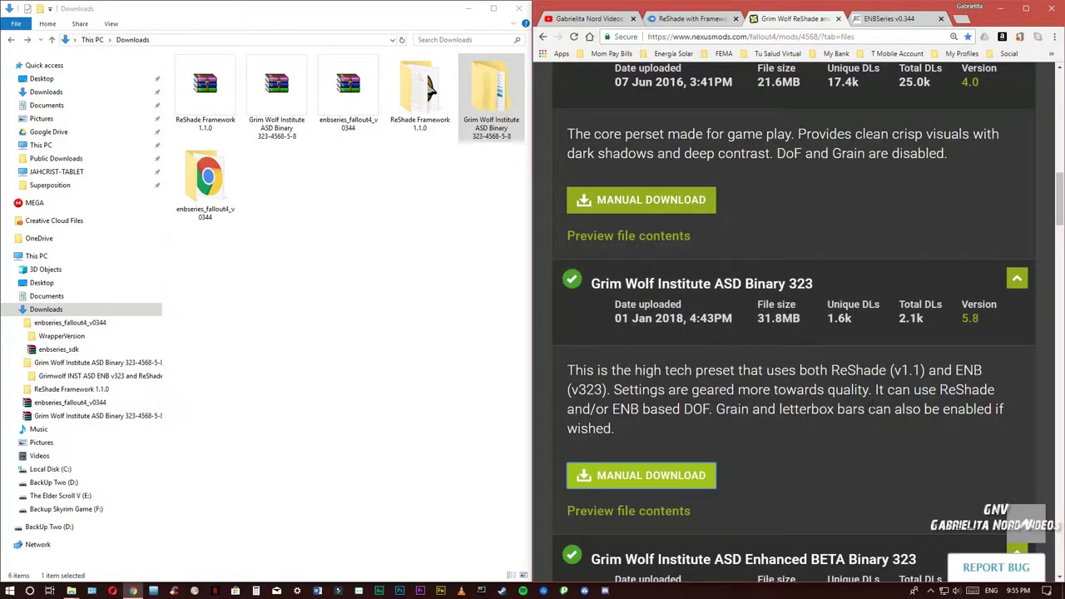
- Review the other Grim Wolf presets down to The Pack ENB 323 and compare the ReShade and ENB versions the Railroad presets require
scroll(876, 403, "down", 3)
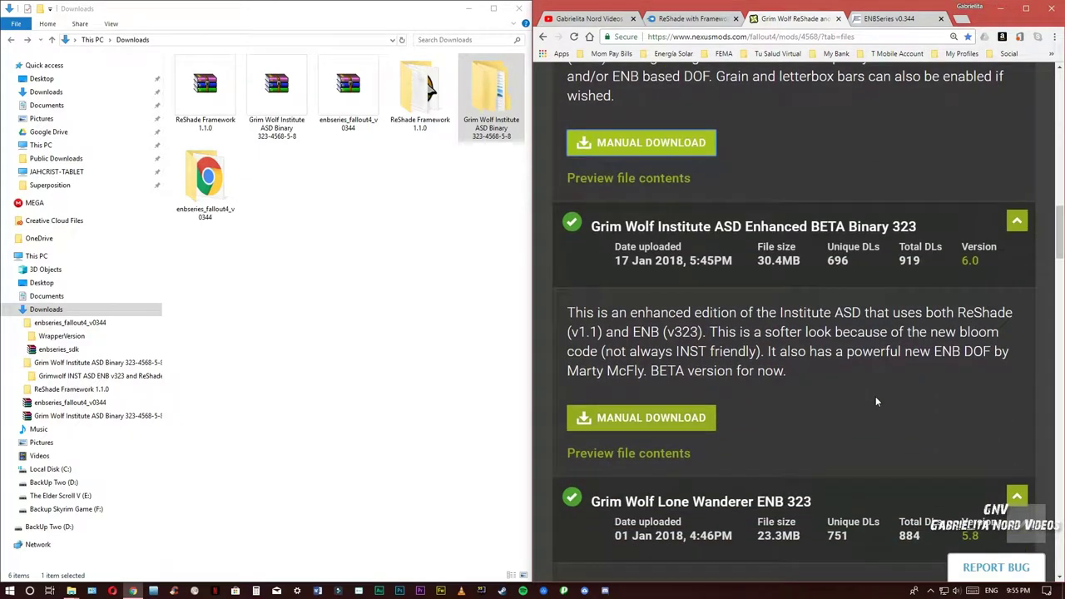
scroll(814, 378, "down", 2)
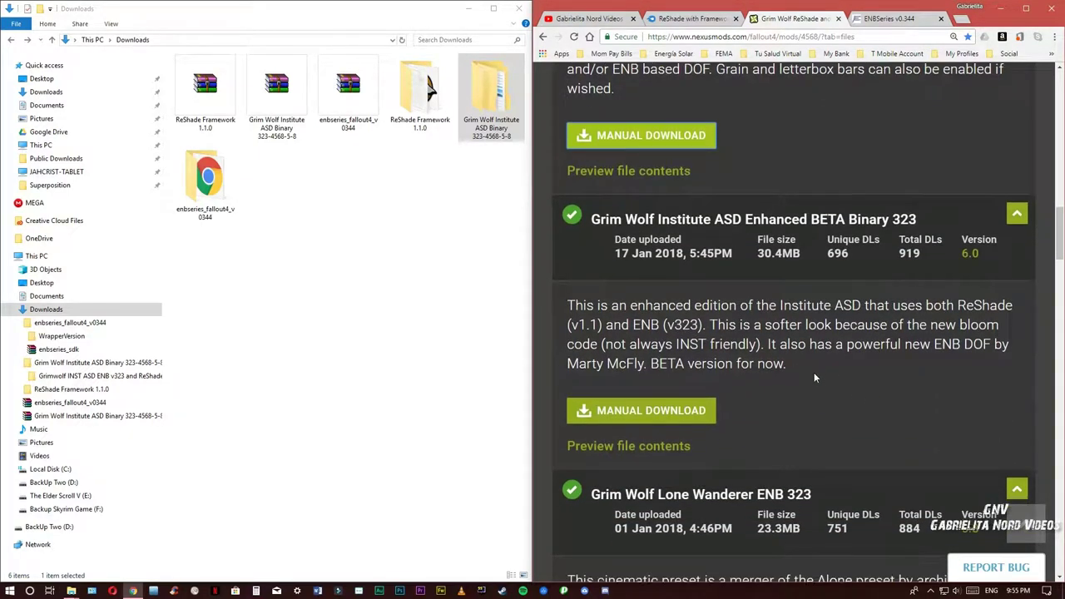
scroll(815, 377, "down", 4)
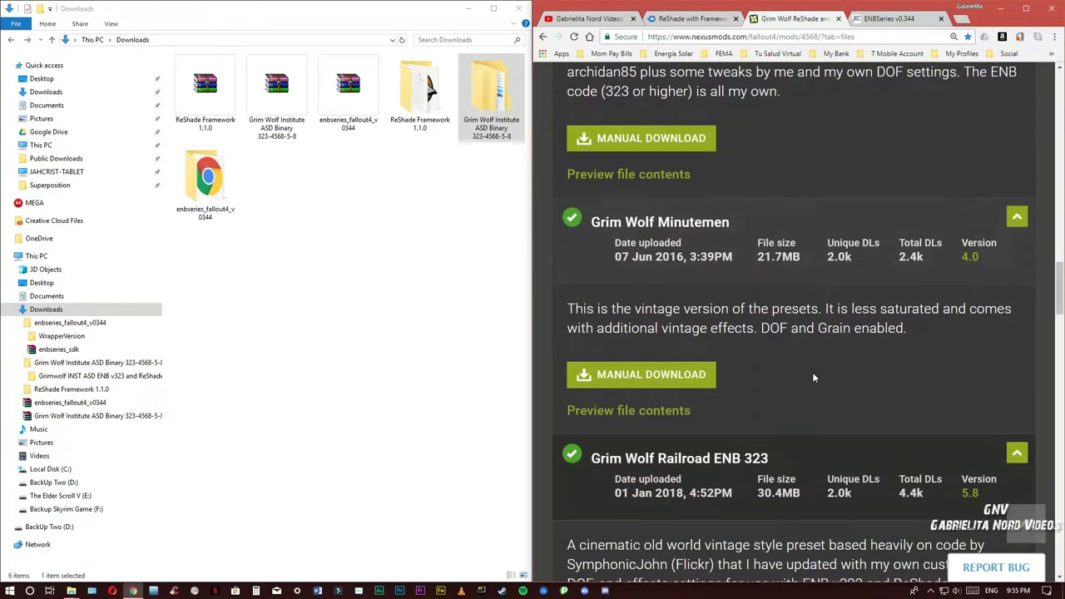
scroll(812, 372, "down", 4)
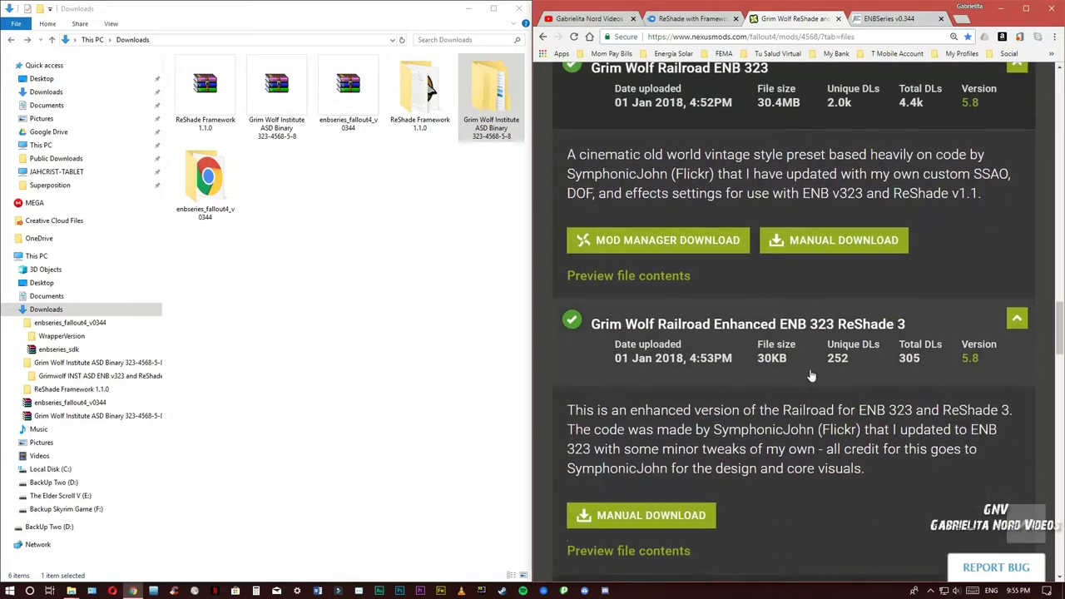
scroll(811, 375, "down", 5)
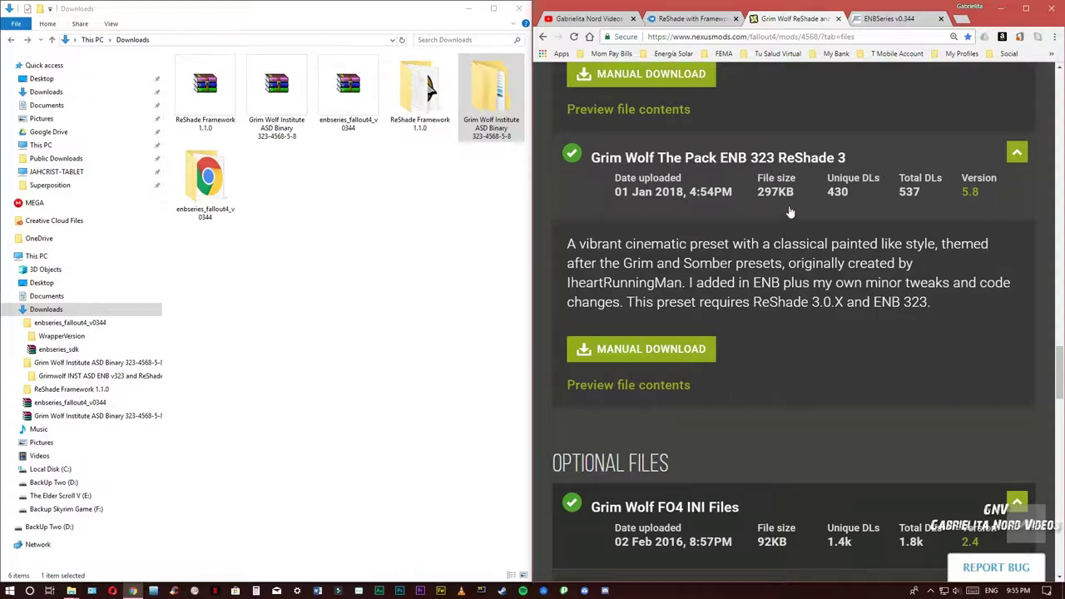
scroll(790, 213, "up", 3)
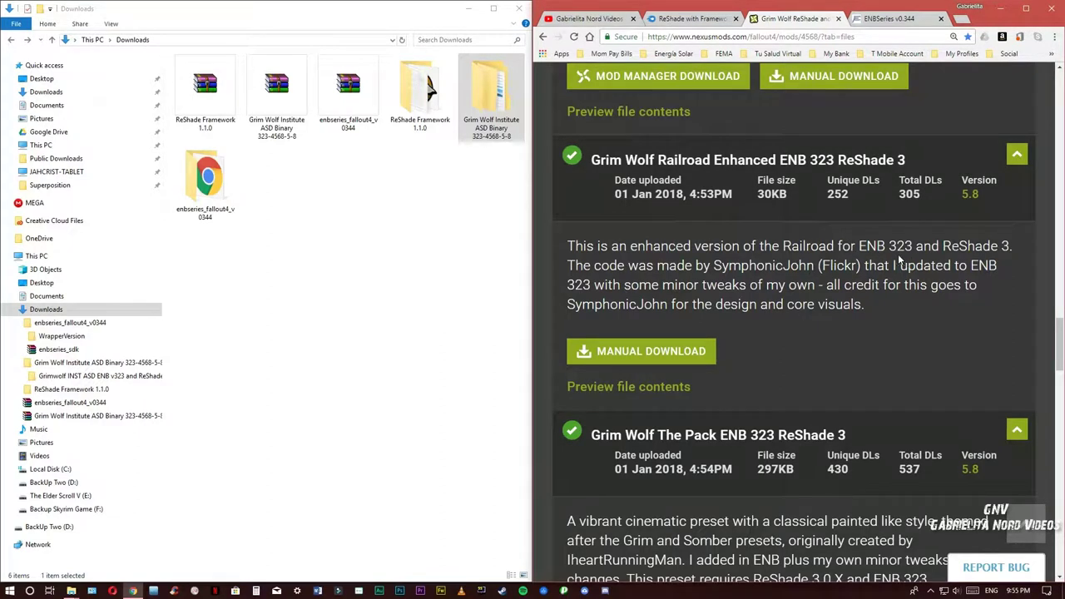
scroll(806, 237, "up", 1)
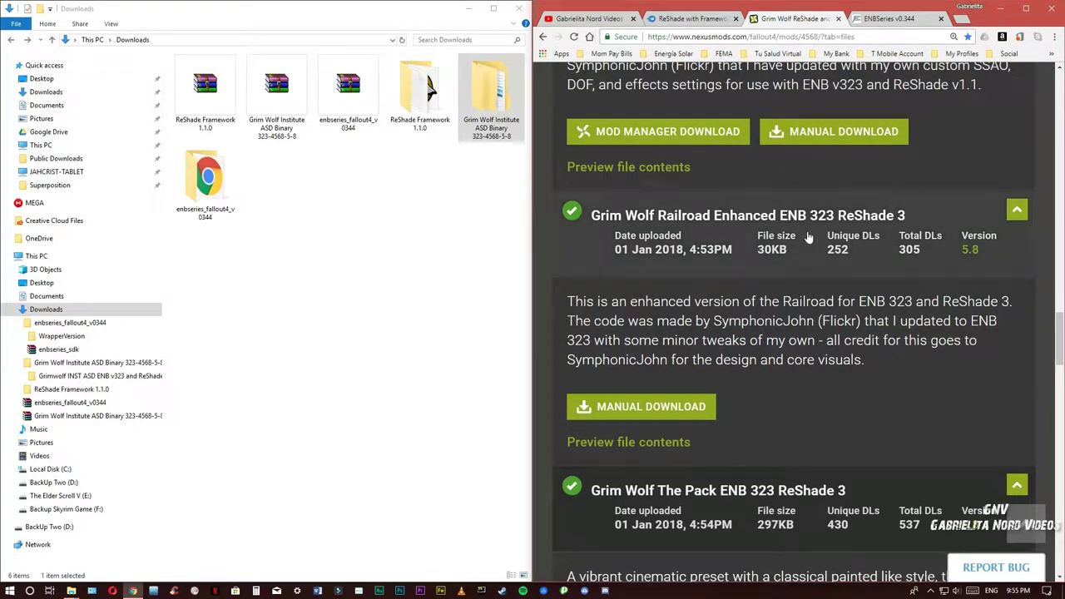
scroll(807, 237, "up", 3)
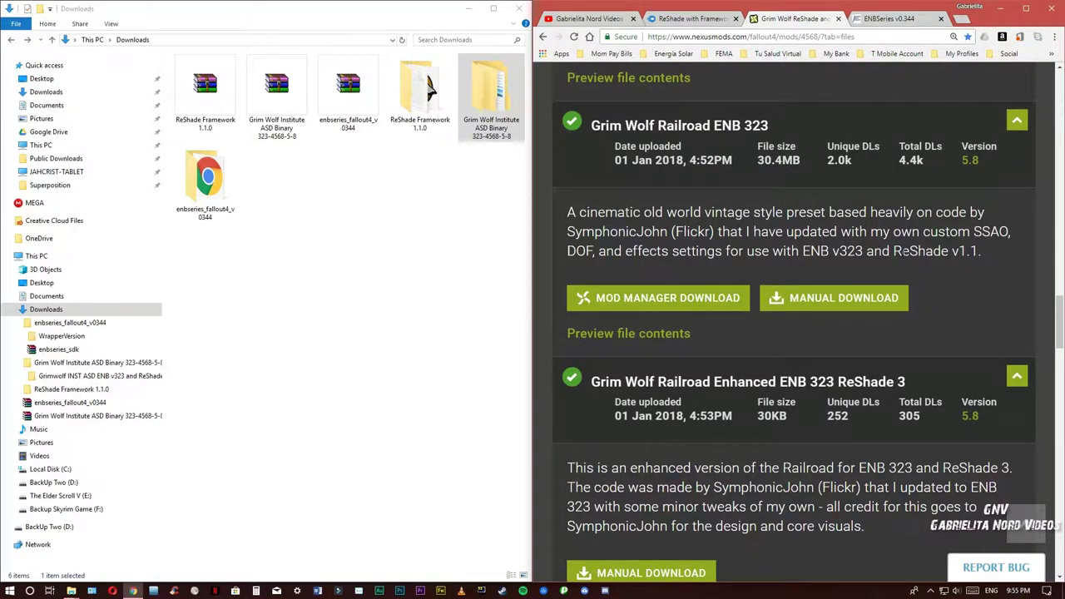
scroll(869, 260, "up", 5)
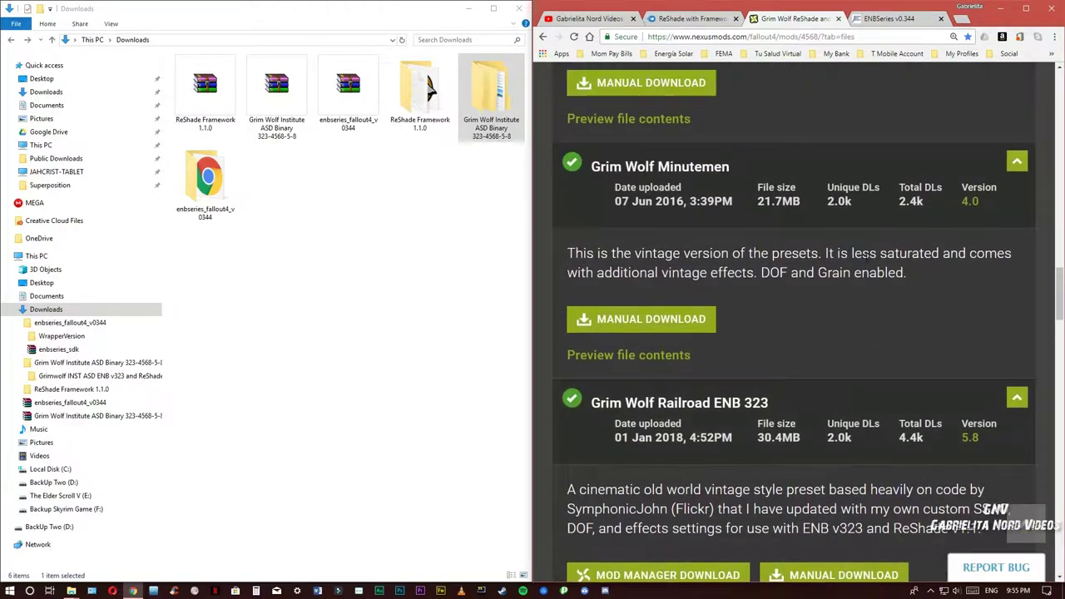
- Go back over the main files list and examine the Brotherhood of Steel and Institute ASD Binary 323 preset descriptions
scroll(863, 253, "up", 15)
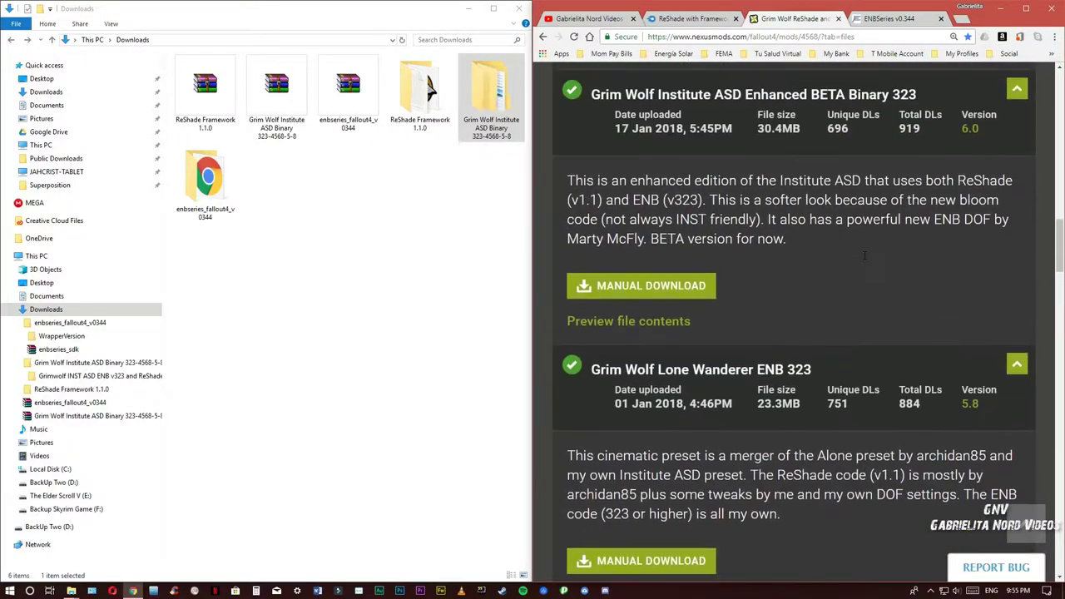
scroll(863, 254, "up", 6)
scroll(864, 254, "down", 5)
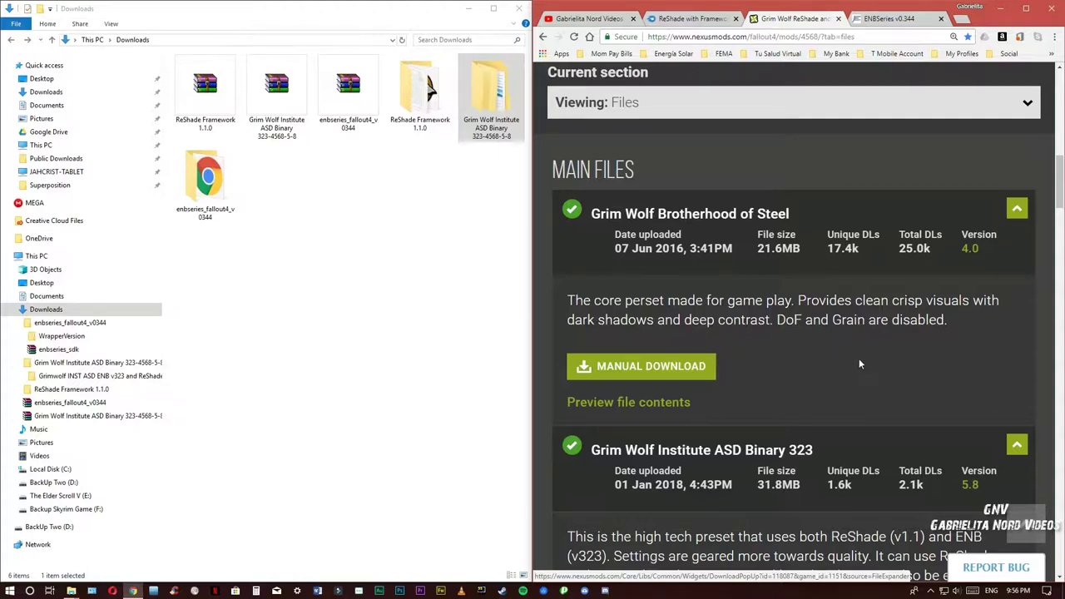
scroll(872, 371, "down", 1)
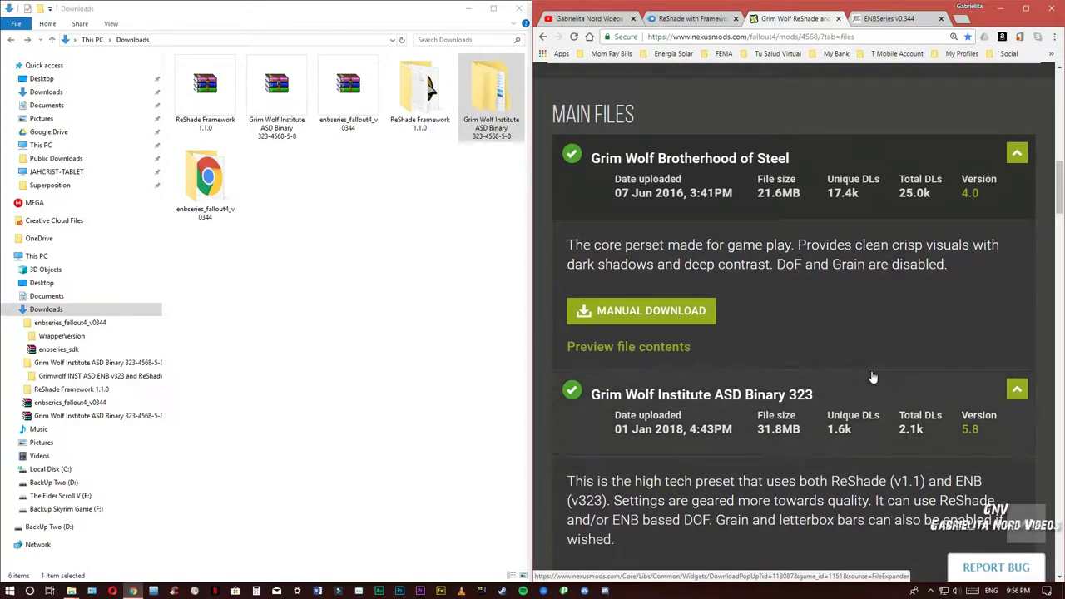
scroll(878, 310, "down", 1)
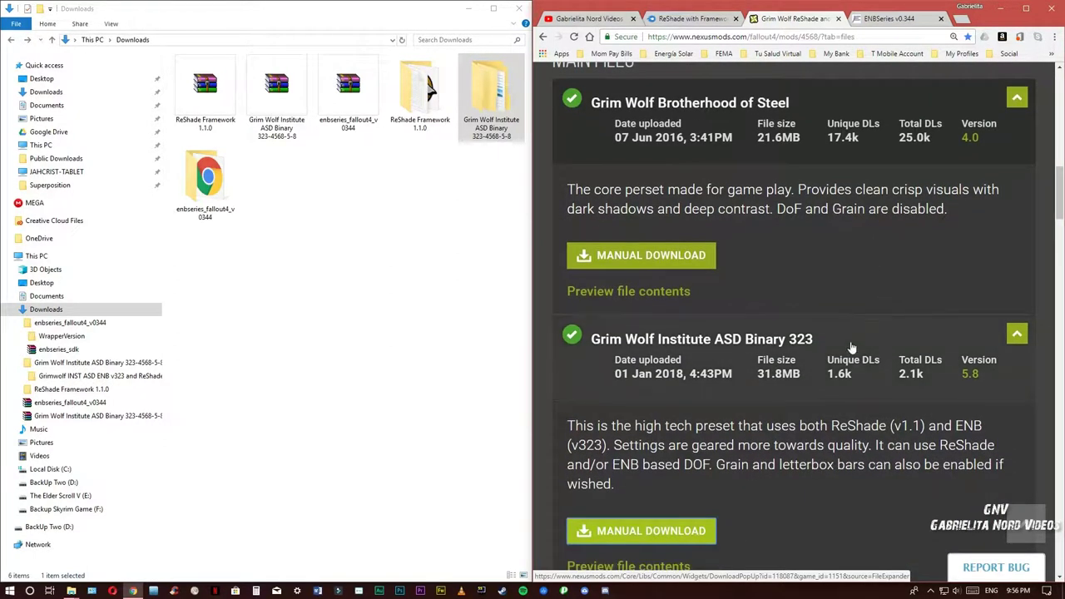
scroll(857, 337, "down", 2)
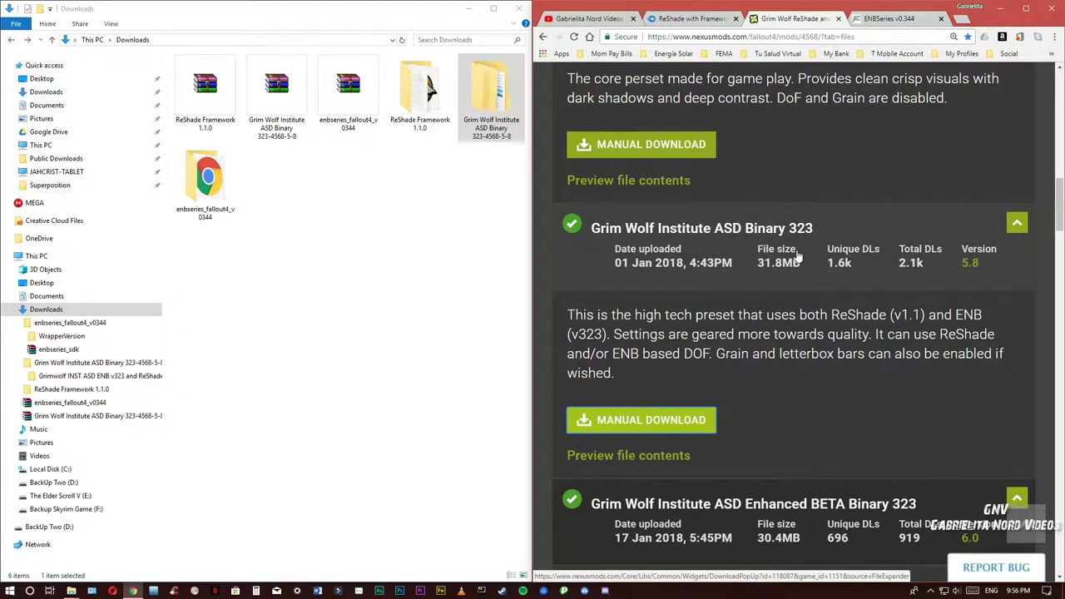
scroll(832, 253, "up", 2)
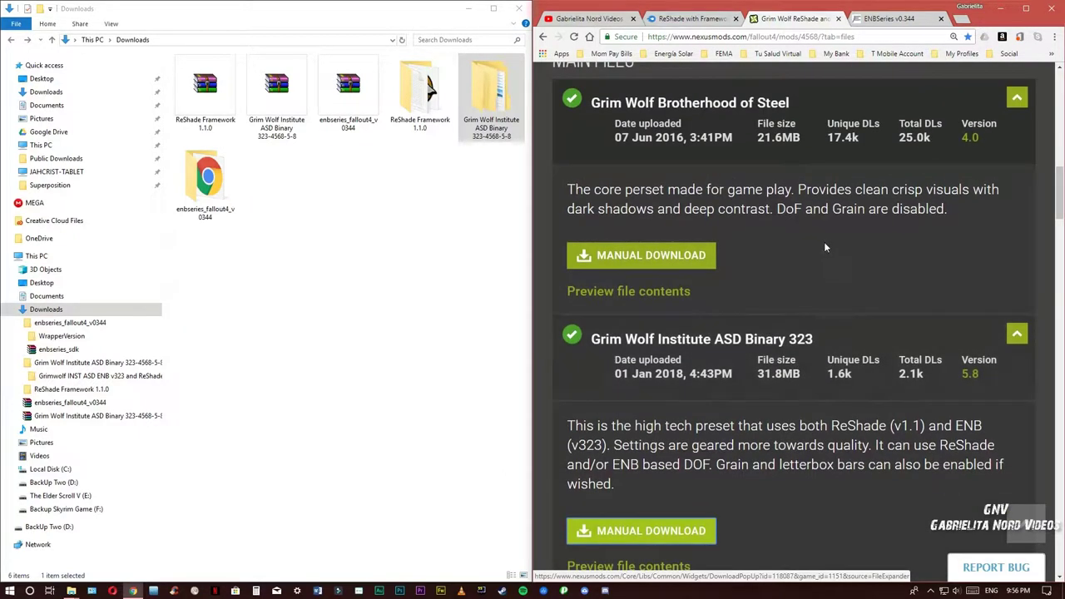
scroll(907, 208, "up", 1)
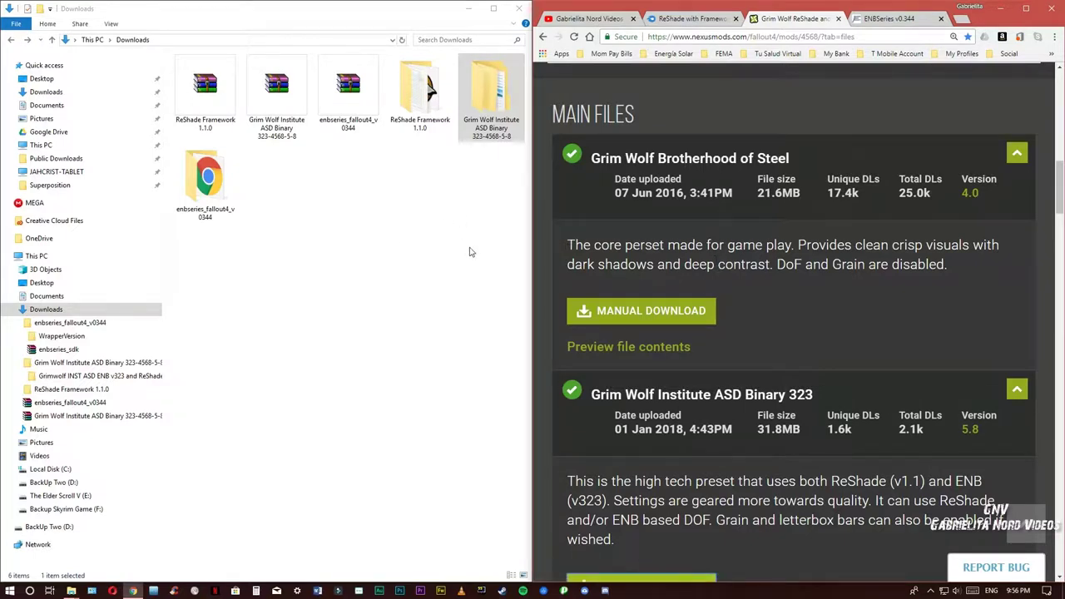
- Open the Grimwolf INST ASD ENB v323 and ReShade v1-1 folder inside the extracted Grim Wolf Institute folder and select all its contents
double_click(509, 123)
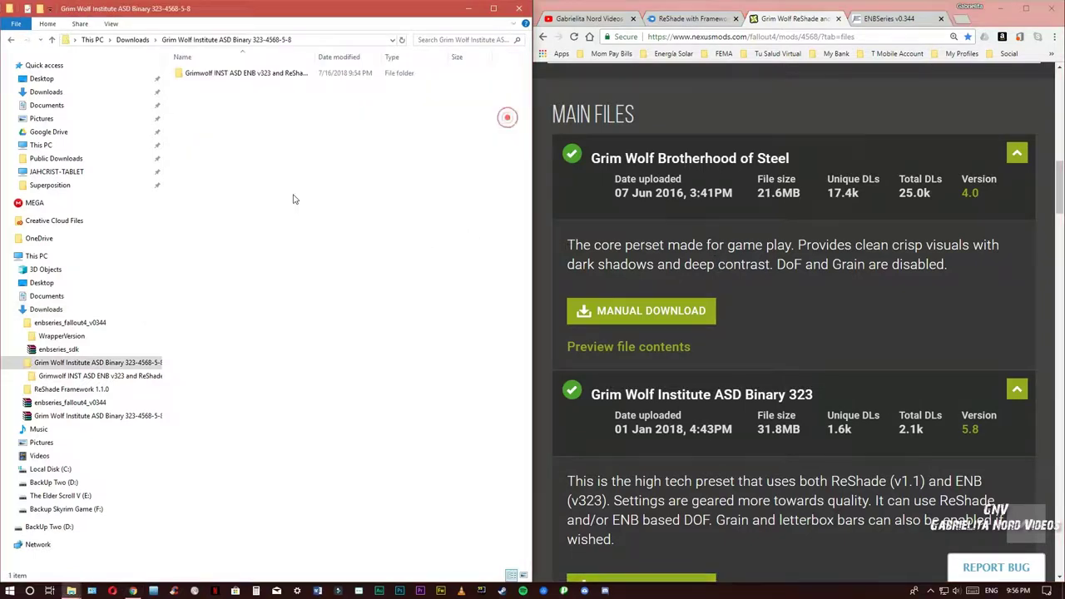
double_click(240, 82)
key("ctrl+a")
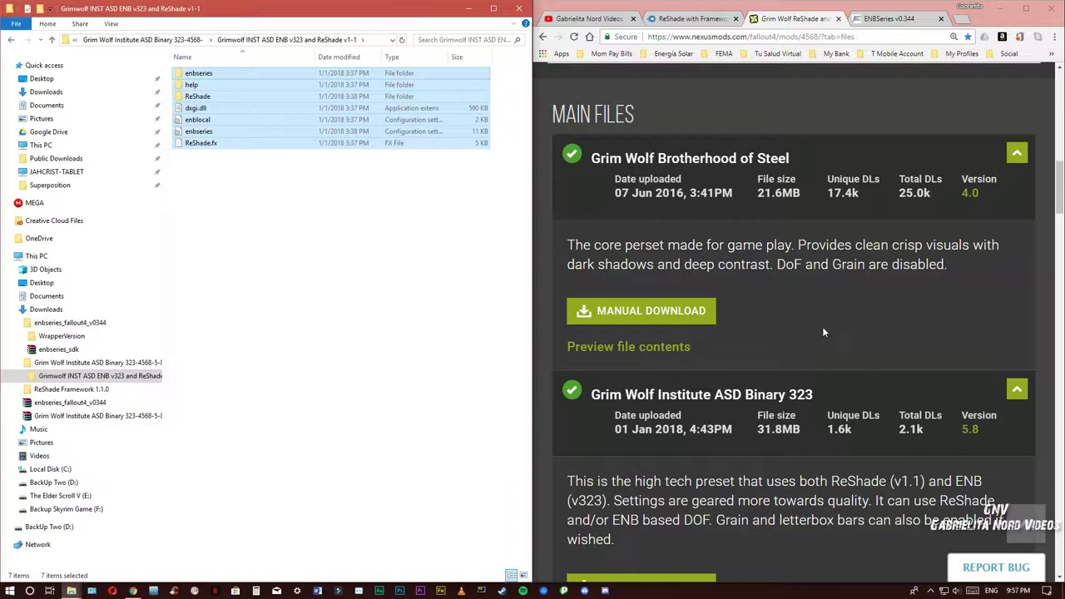
- Examine the Grim Wolf ReShade and ENB Presets mod page header, from its title and details to the main files
scroll(822, 322, "up", 6)
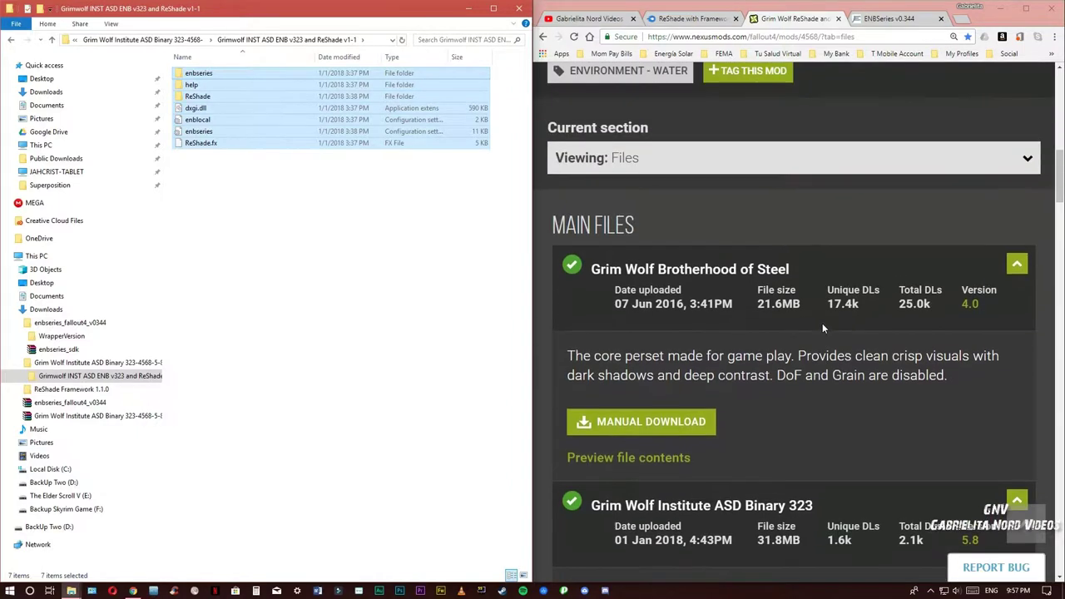
scroll(820, 327, "up", 4)
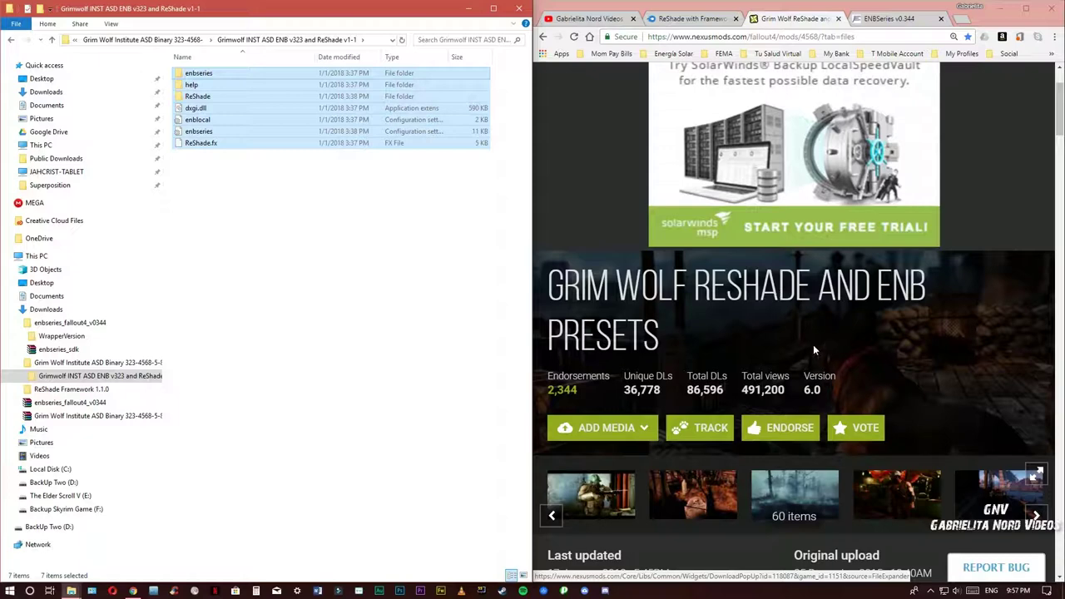
scroll(832, 382, "down", 2)
scroll(831, 379, "down", 2)
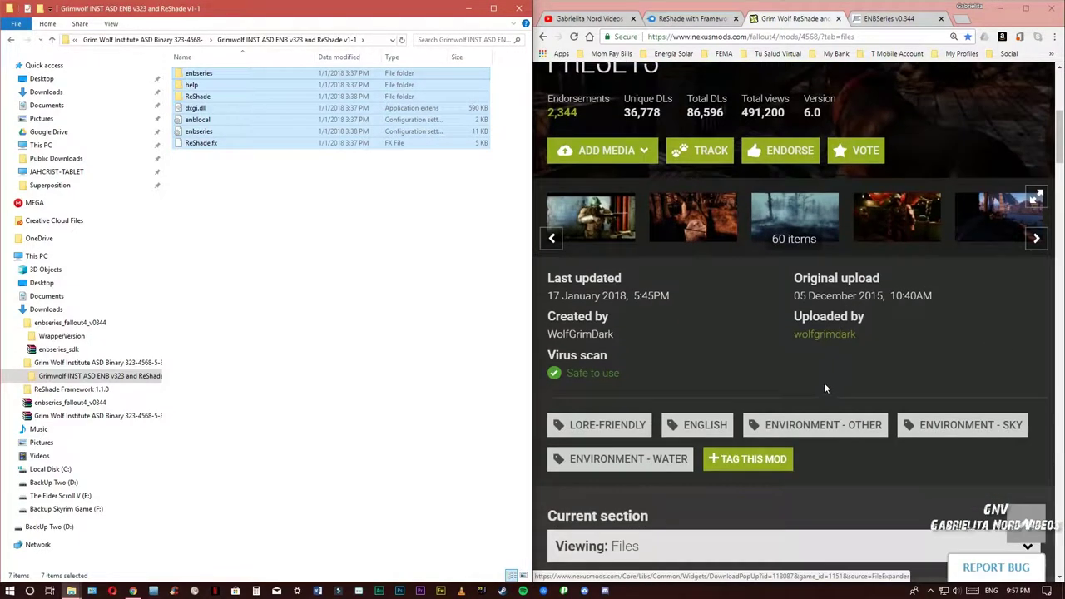
scroll(821, 367, "down", 1)
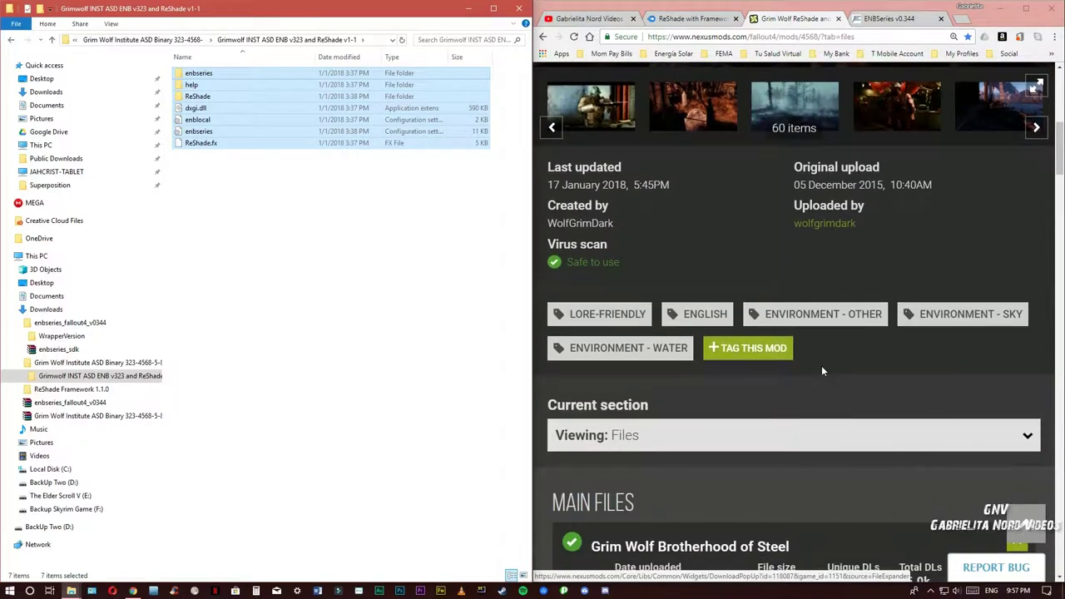
scroll(822, 364, "down", 2)
scroll(821, 370, "down", 3)
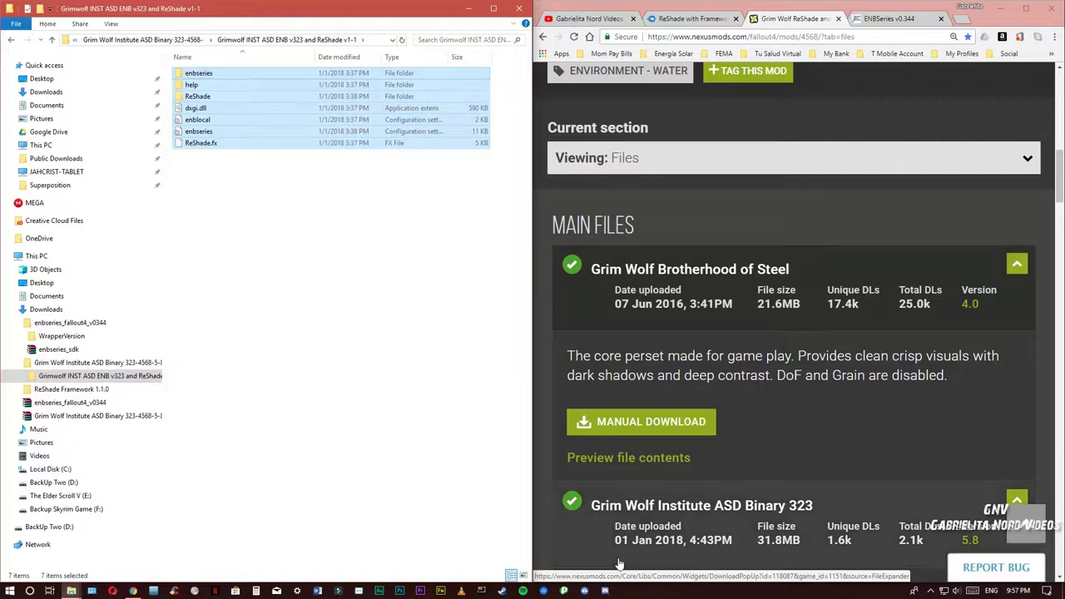
- Switch to Discord and look through the messages in the gnv-bienvenidos channel, ending at its welcome message
left_click(585, 591)
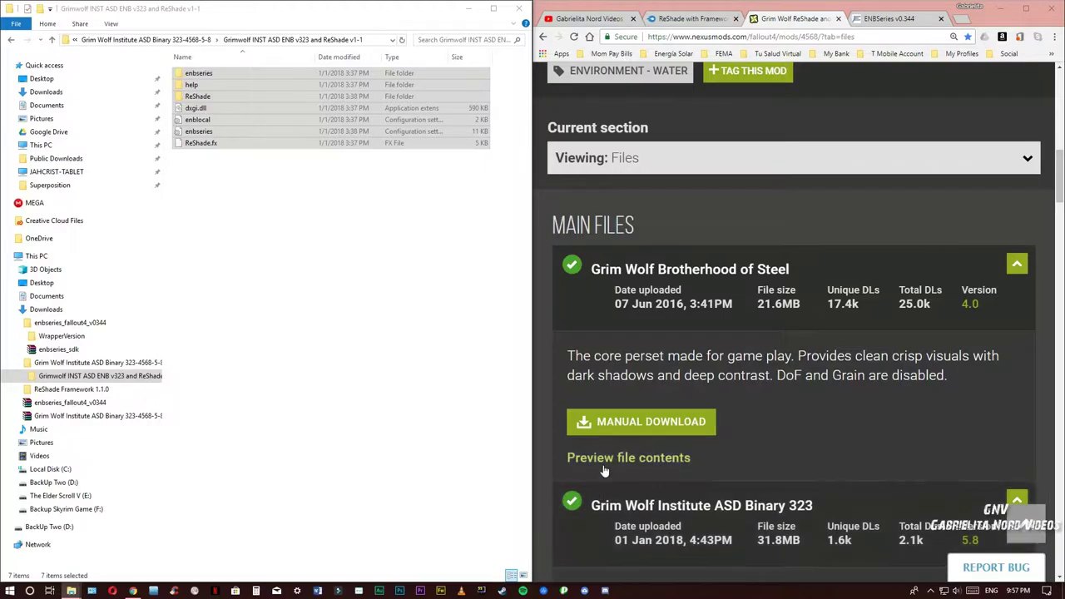
left_click(604, 590)
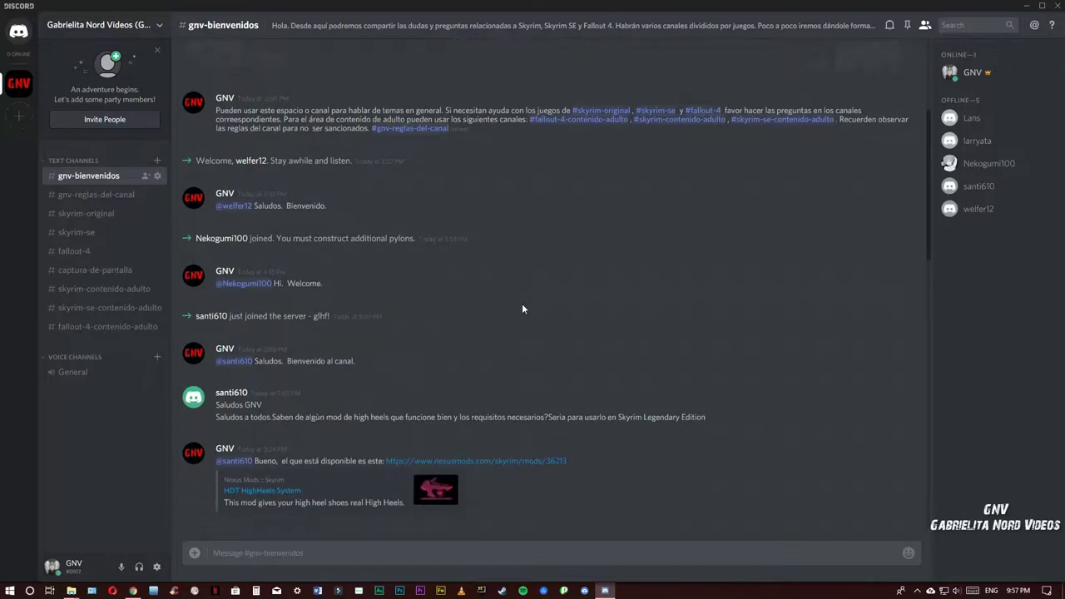
scroll(521, 307, "down", 10)
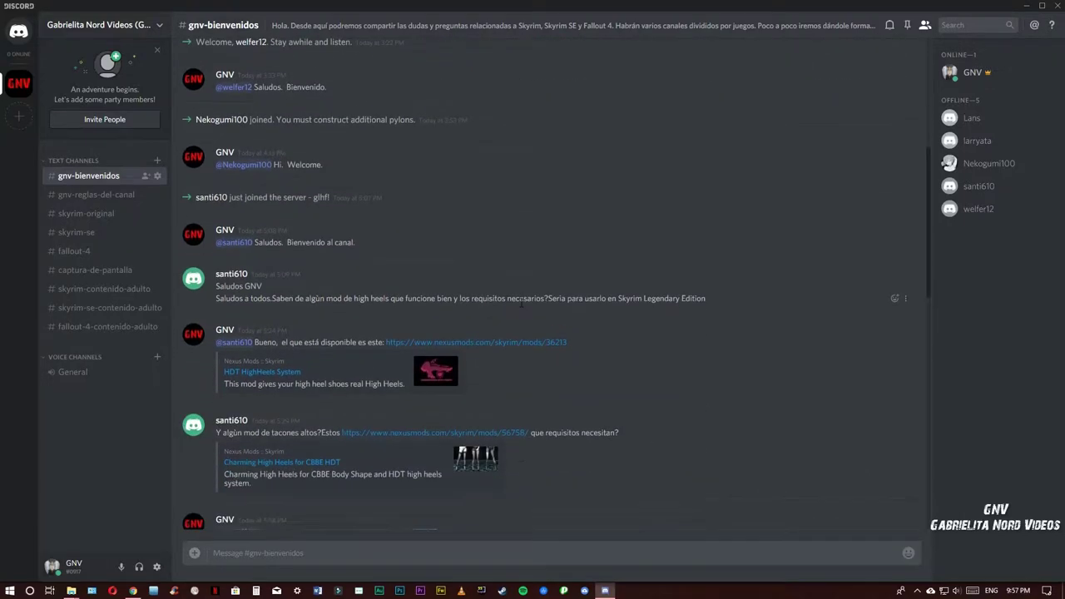
scroll(520, 307, "down", 3)
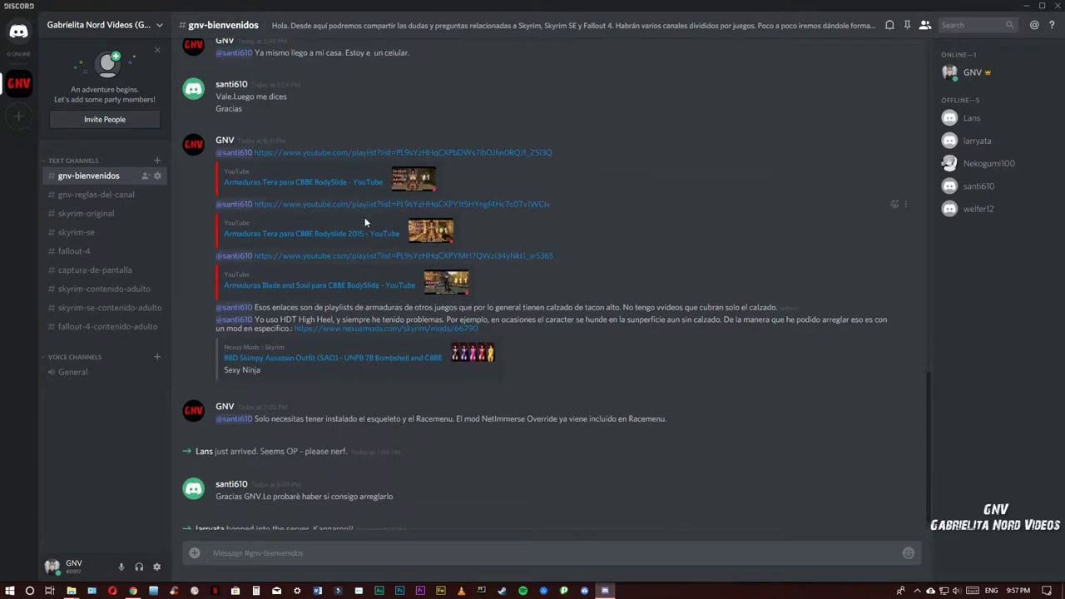
scroll(377, 367, "up", 8)
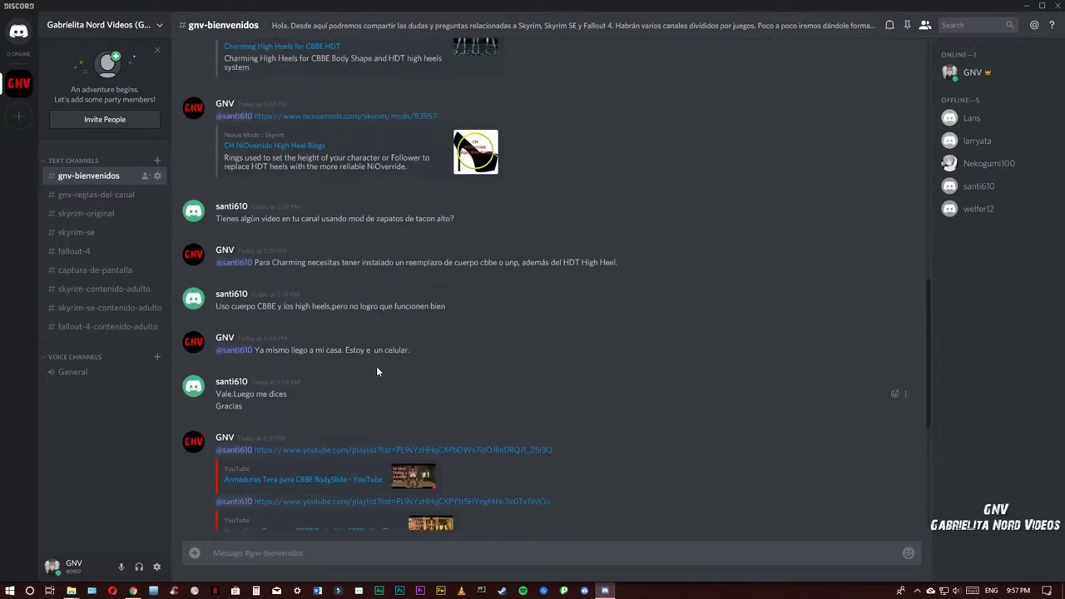
scroll(376, 365, "up", 5)
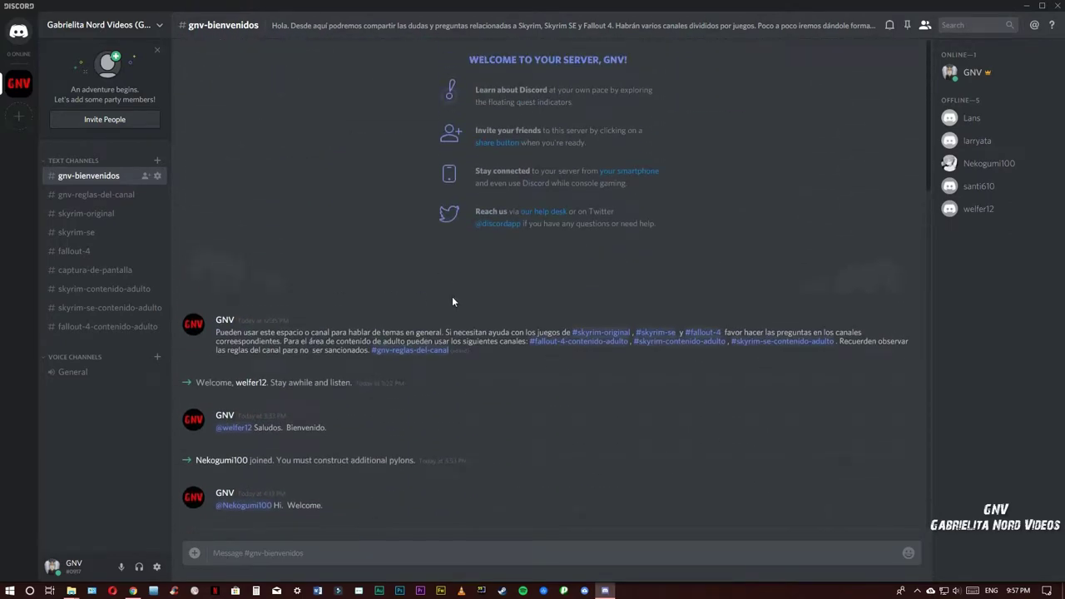
- View the gnv-reglas-del-canal rules channel, followed by the skyrim-original and skyrim-se channels
left_click(86, 199)
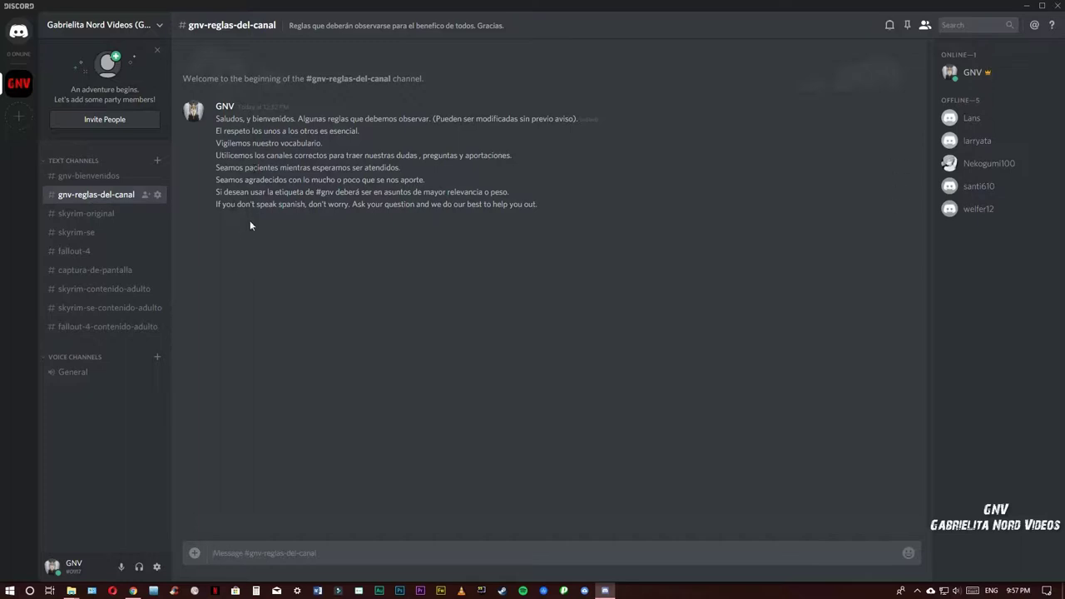
left_click(94, 215)
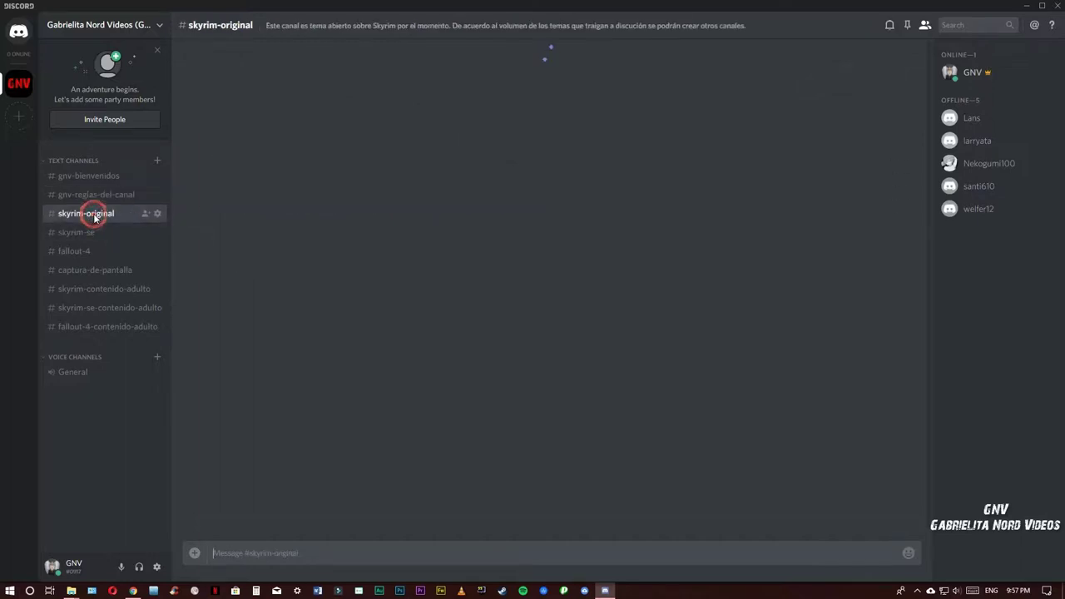
left_click(95, 233)
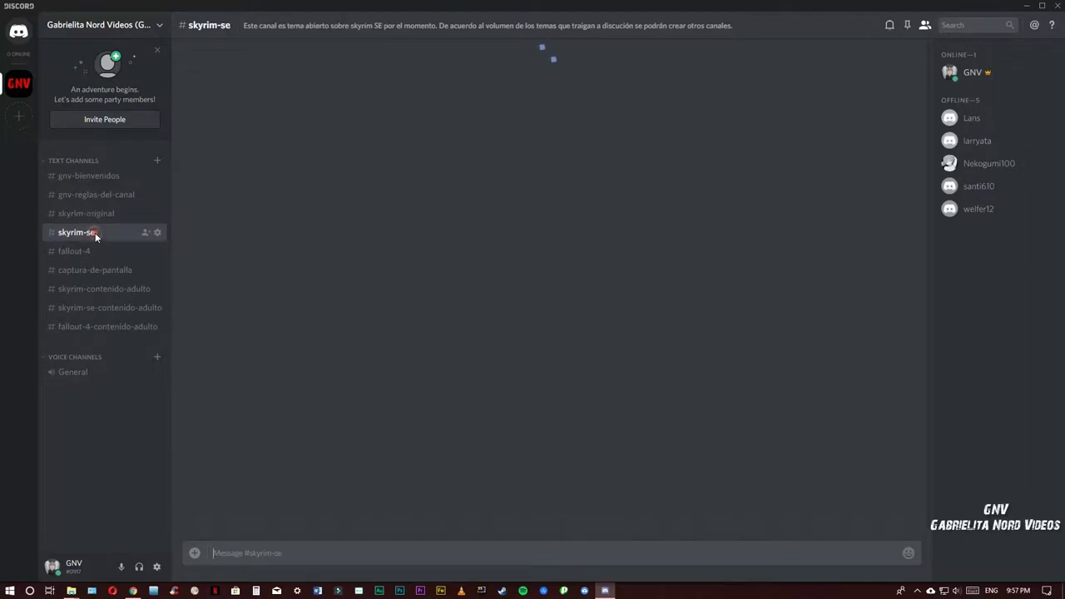
- View the fallout-4 channel and the screenshots shared in the captura-de-pantalla channel, up to its beginning
left_click(90, 252)
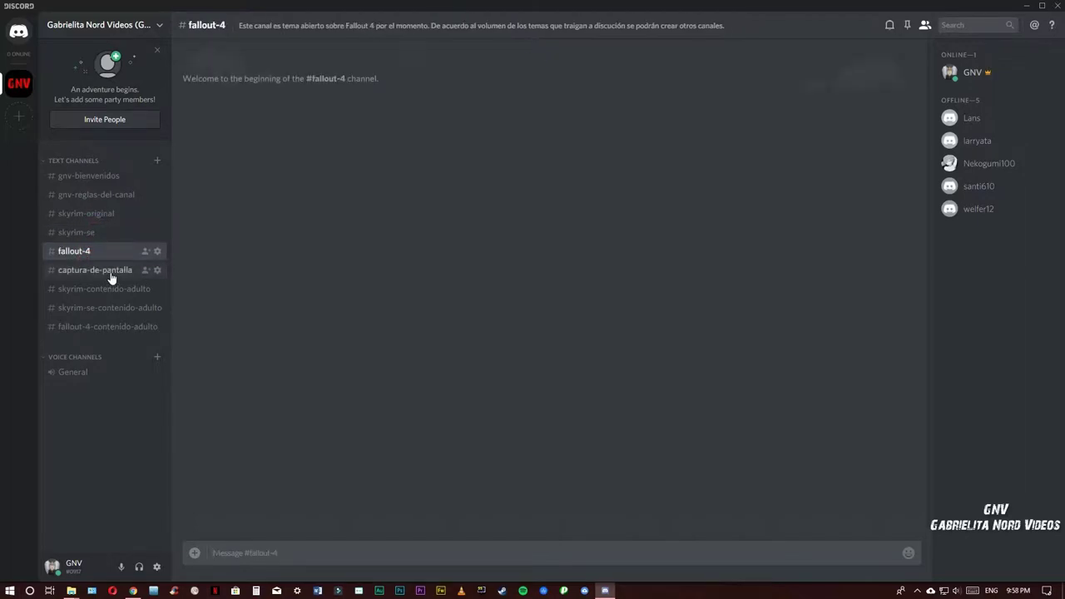
left_click(111, 274)
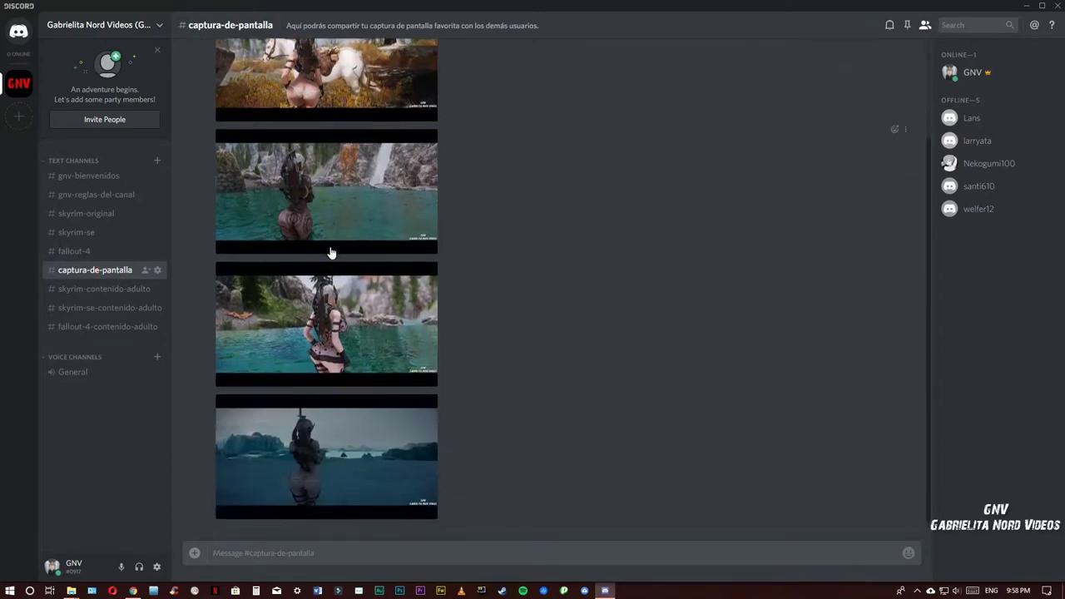
scroll(330, 252, "up", 2)
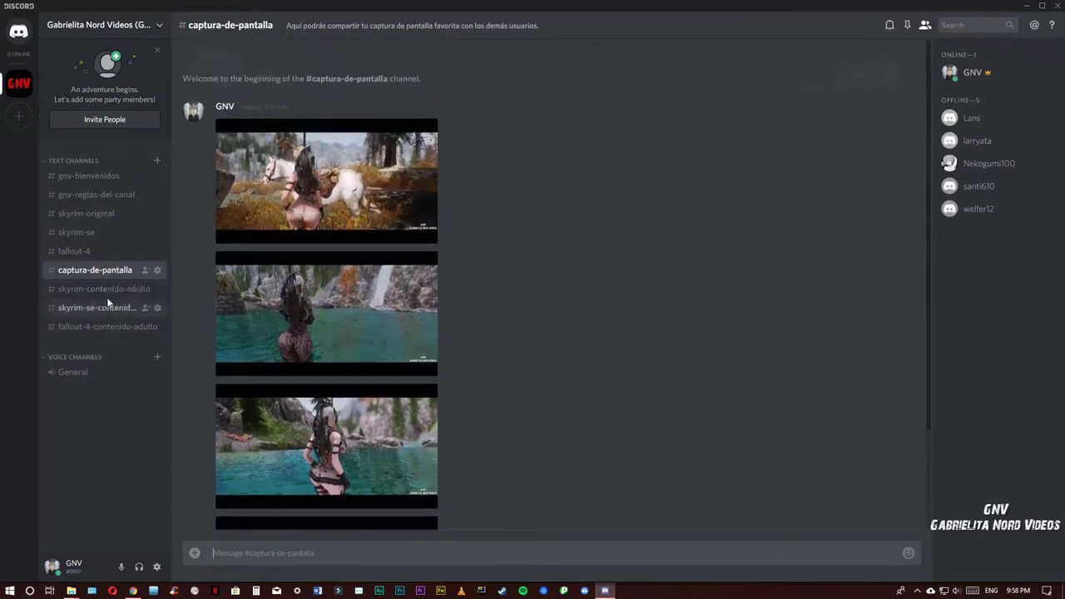
- Look through the skyrim-contenido-adulto, skyrim-se-contenido-adulto and fallout-4-contenido-adulto channels, ending at skyrim-contenido-adulto
left_click(109, 290)
left_click(107, 308)
left_click(107, 326)
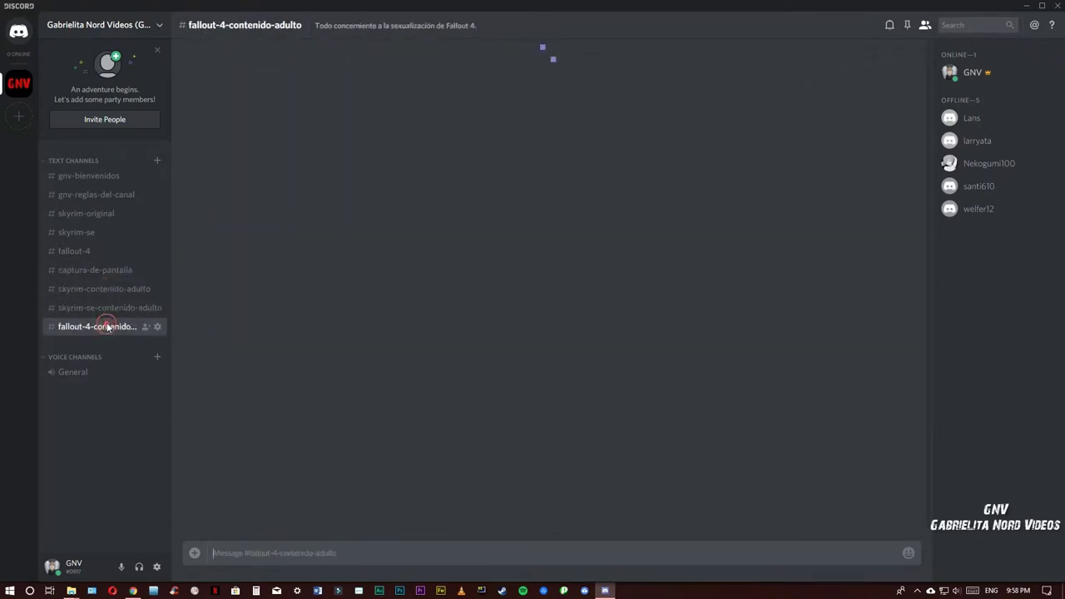
left_click(109, 308)
left_click(111, 291)
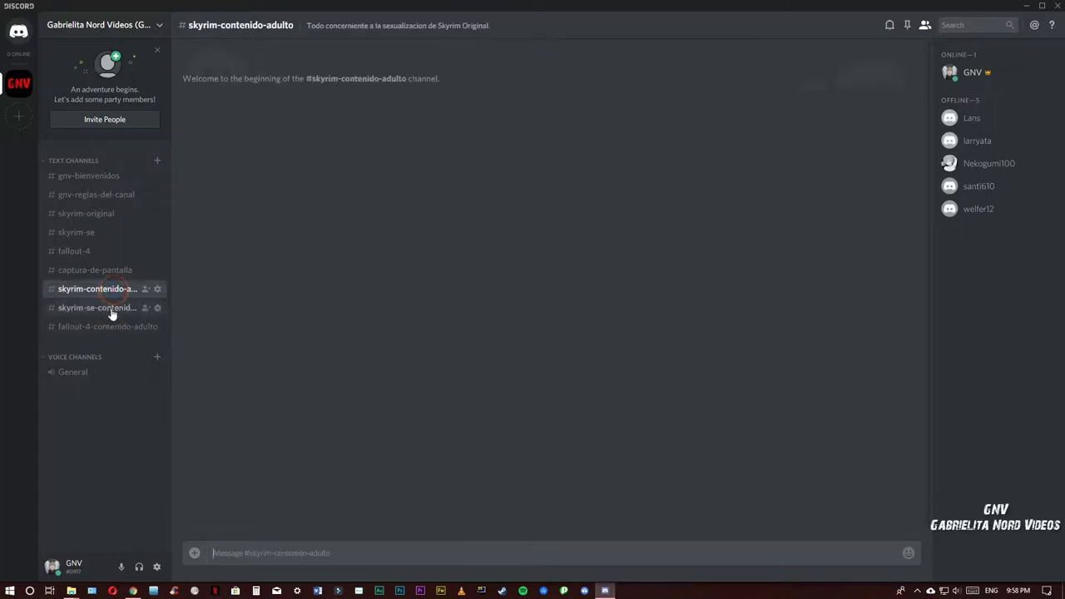
left_click(111, 309)
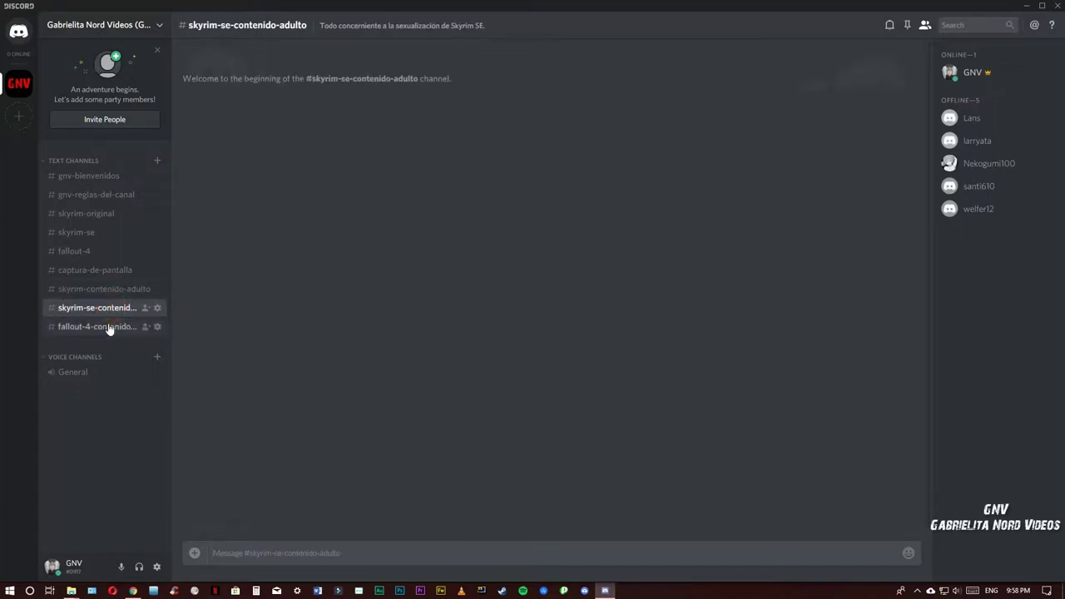
left_click(109, 327)
left_click(107, 309)
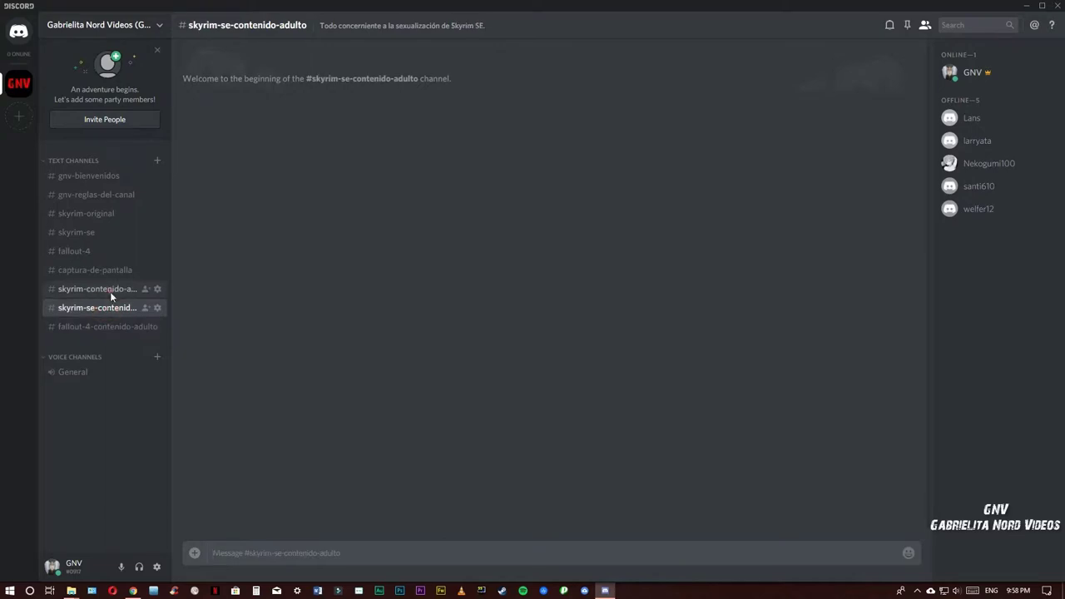
left_click(110, 290)
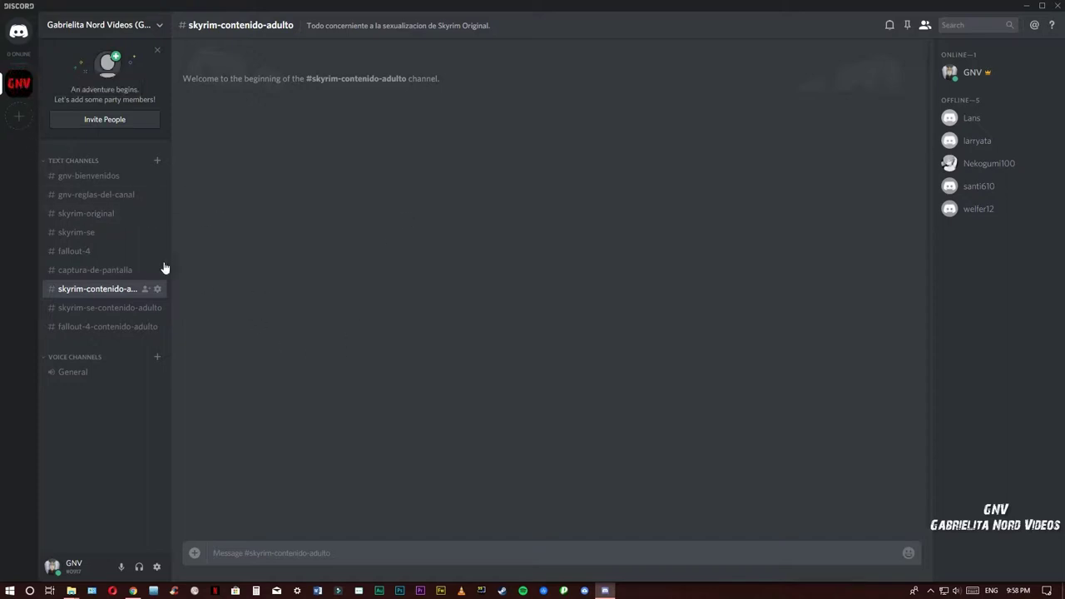
- Return to the gnv-bienvenidos channel and review its introductory message about which channels to use
left_click(101, 176)
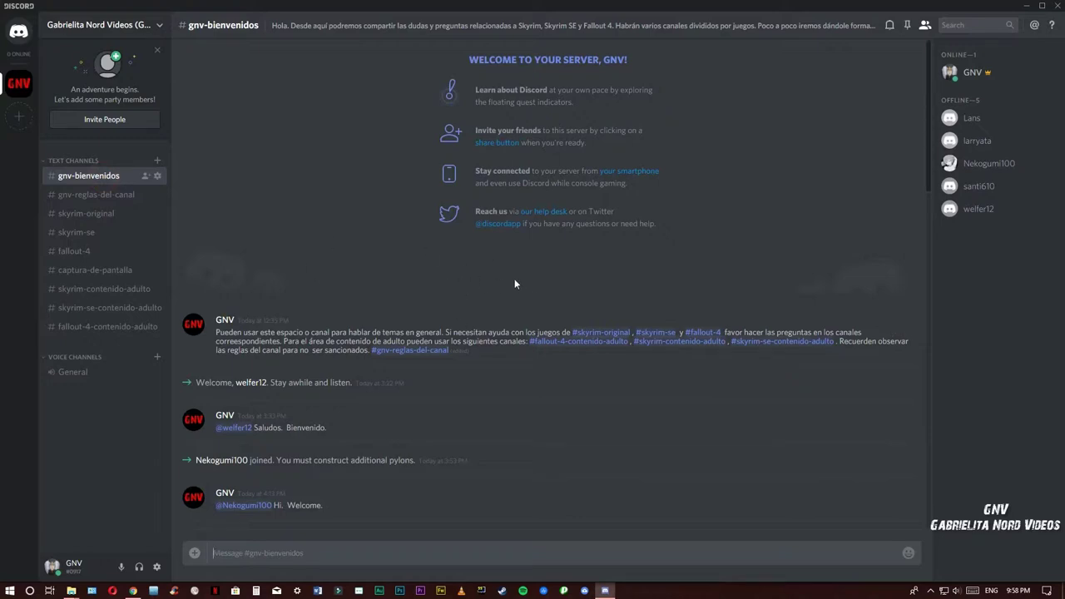
scroll(515, 279, "down", 1)
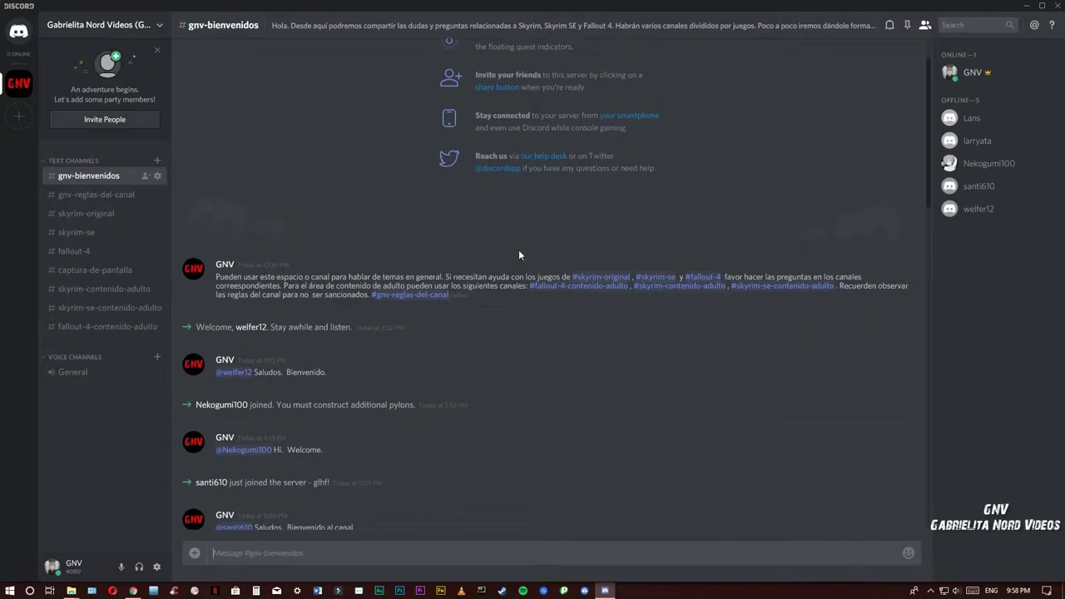